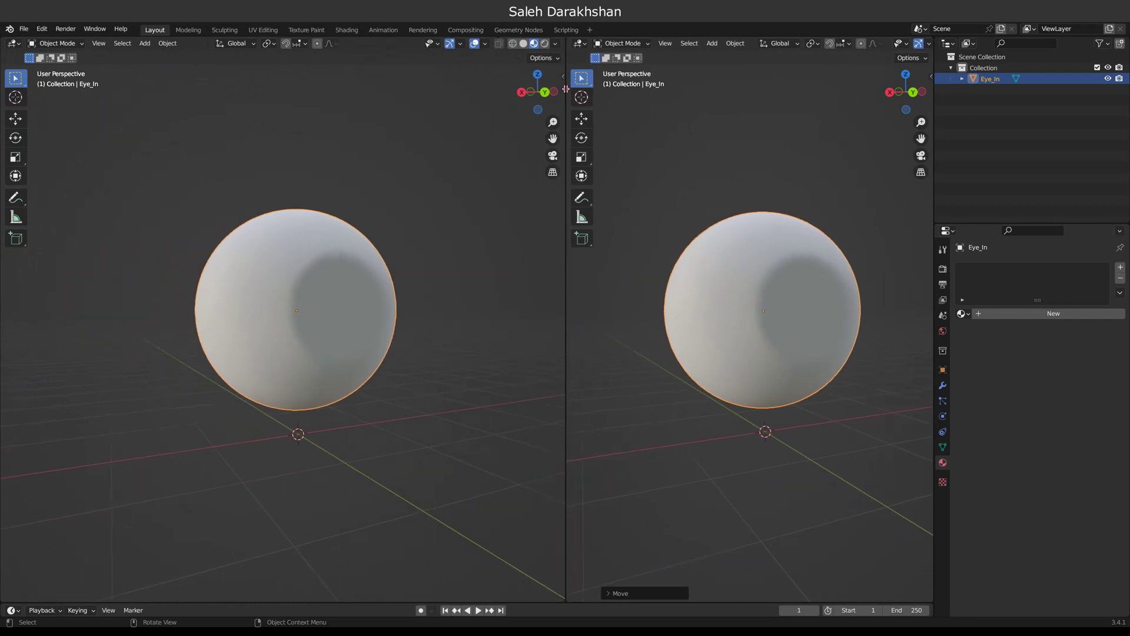
- Switch the spare 3D viewport to the Shader Editor and show the Substance 3D settings in a widened sidebar
{"action": "left_click", "coordinate": [19, 45]}
{"action": "left_click", "coordinate": [59, 155]}
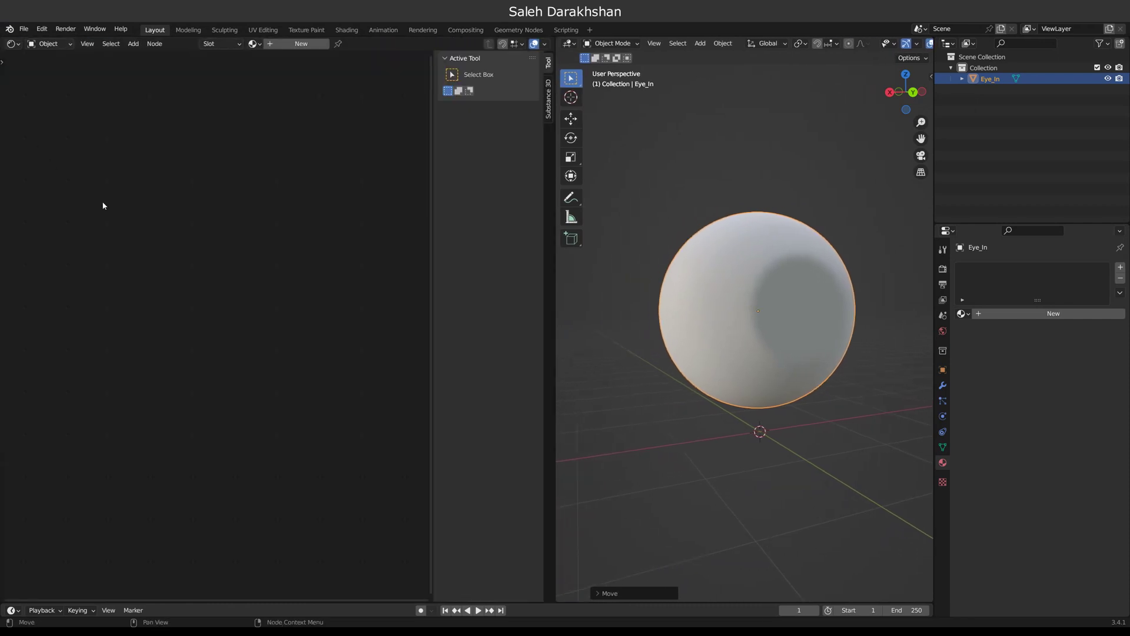
{"action": "left_click_drag", "start_coordinate": [433, 127], "coordinate": [370, 127]}
{"action": "left_click", "coordinate": [548, 98]}
- Load the SD_Procedural_Eye_Material substance and apply it to the Eye_In object
{"action": "left_click", "coordinate": [402, 90]}
{"action": "left_click", "coordinate": [471, 205]}
{"action": "left_click", "coordinate": [743, 472]}
{"action": "left_click_drag", "start_coordinate": [366, 224], "coordinate": [331, 227]}
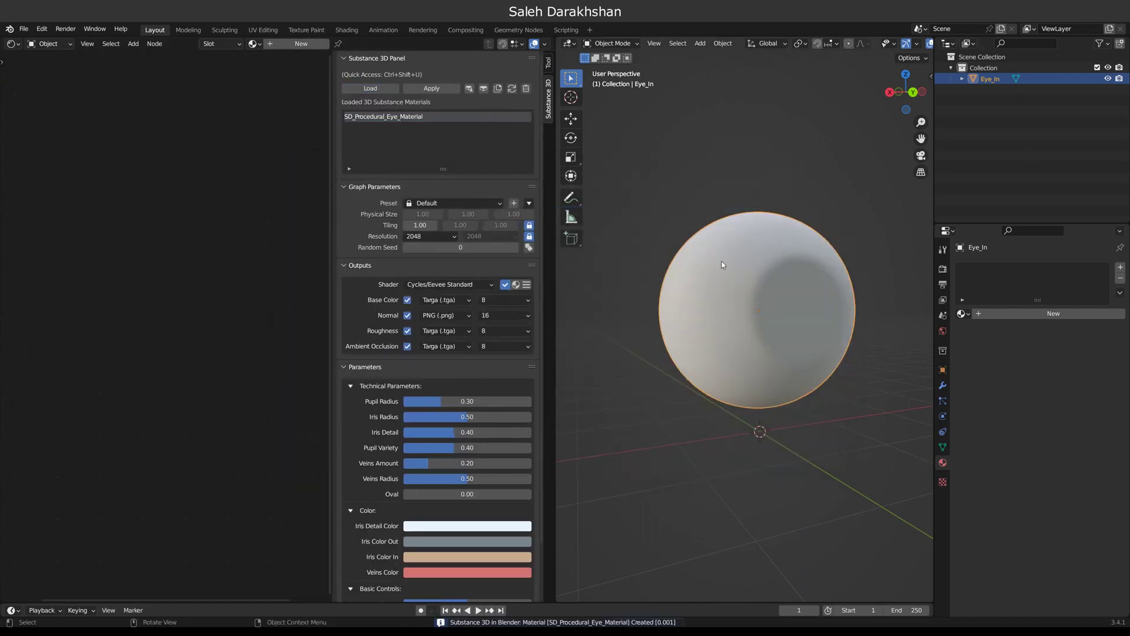
{"action": "left_click", "coordinate": [432, 88]}
{"action": "scroll", "coordinate": [439, 353], "scroll_direction": "down", "scroll_amount": 3}
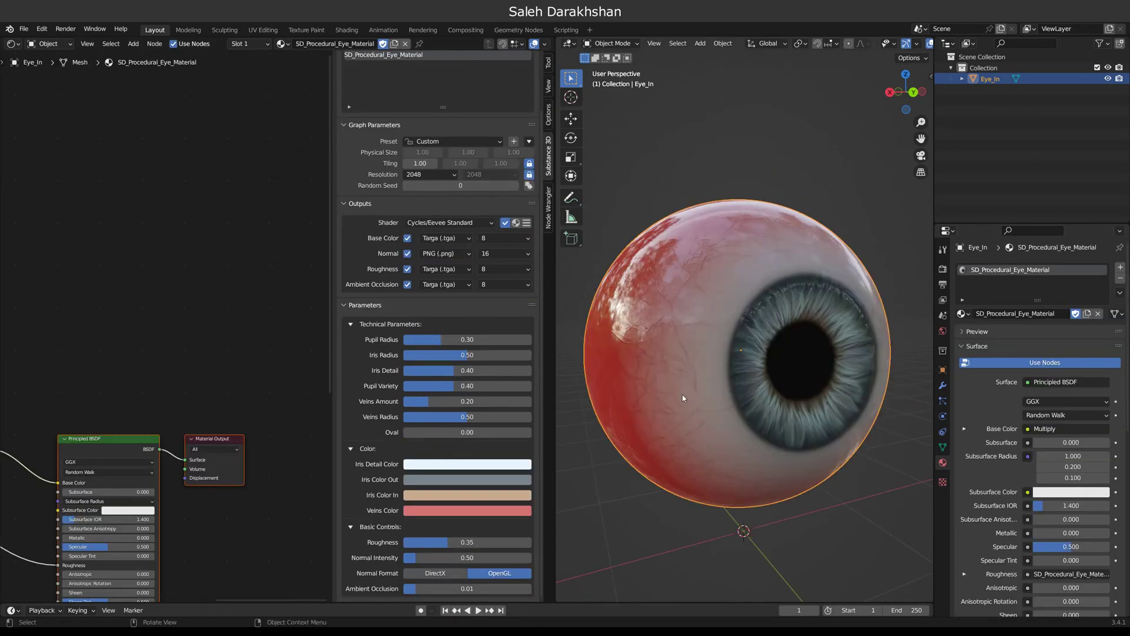
{"action": "middle_click_drag", "start_coordinate": [680, 378], "coordinate": [684, 374]}
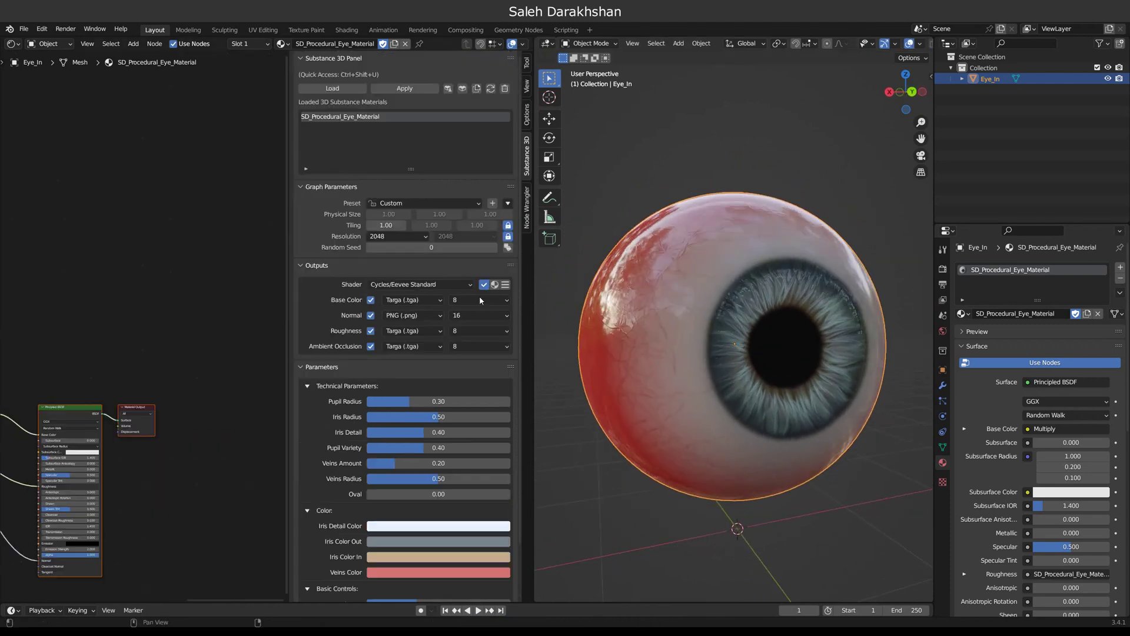
- Try Pupil Radius values of 0.72, 0.13, 0.16 and 0.48 and Iris Radius values of 0.22 and 0.82 on the eye material
{"action": "left_click", "coordinate": [398, 236]}
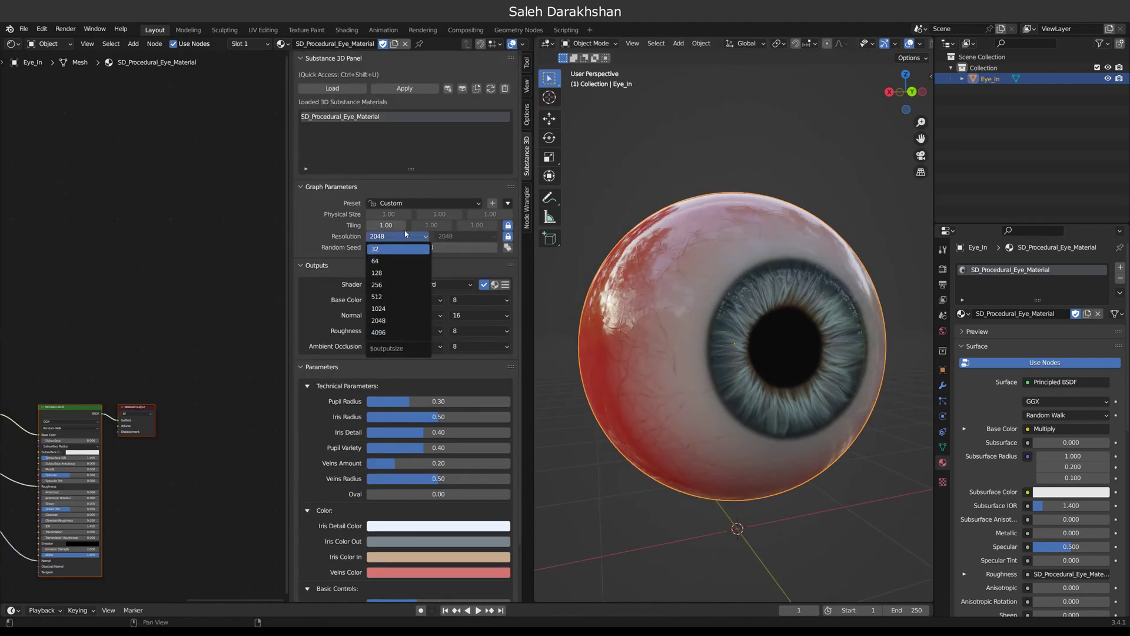
{"action": "scroll", "coordinate": [344, 285], "scroll_direction": "down", "scroll_amount": 3}
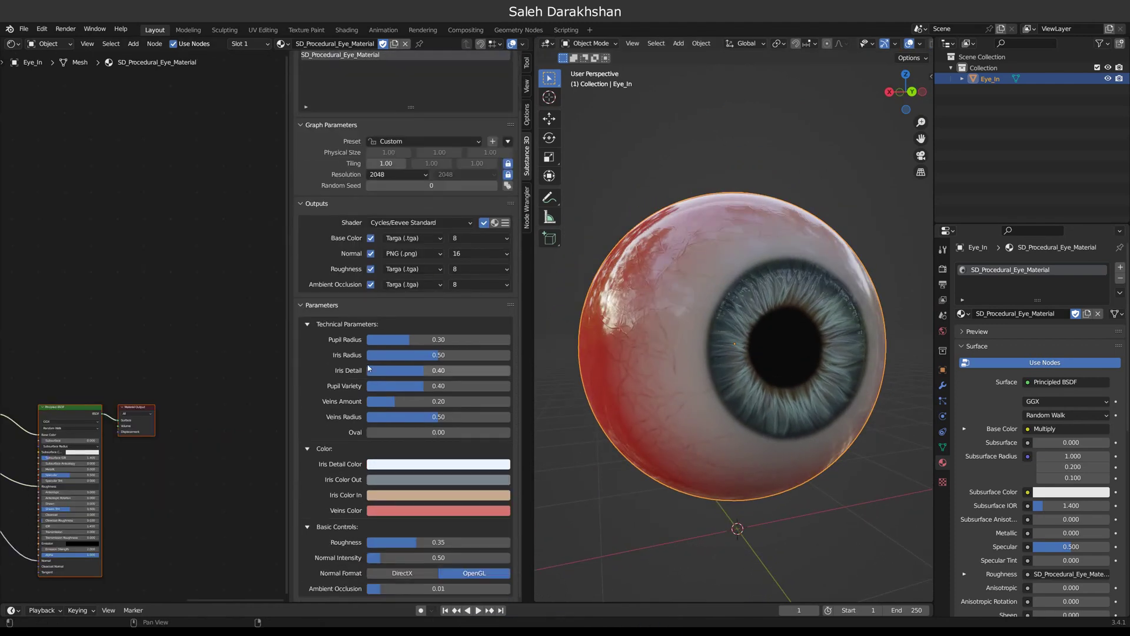
{"action": "middle_click_drag", "start_coordinate": [615, 364], "coordinate": [625, 370]}
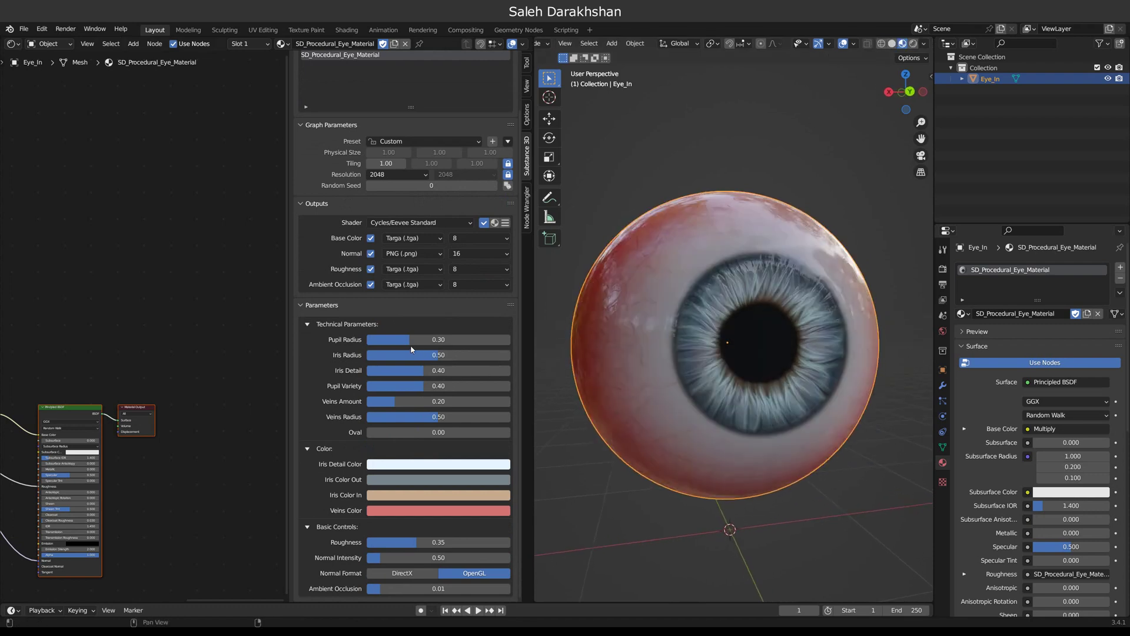
{"action": "left_click_drag", "start_coordinate": [411, 339], "coordinate": [471, 338]}
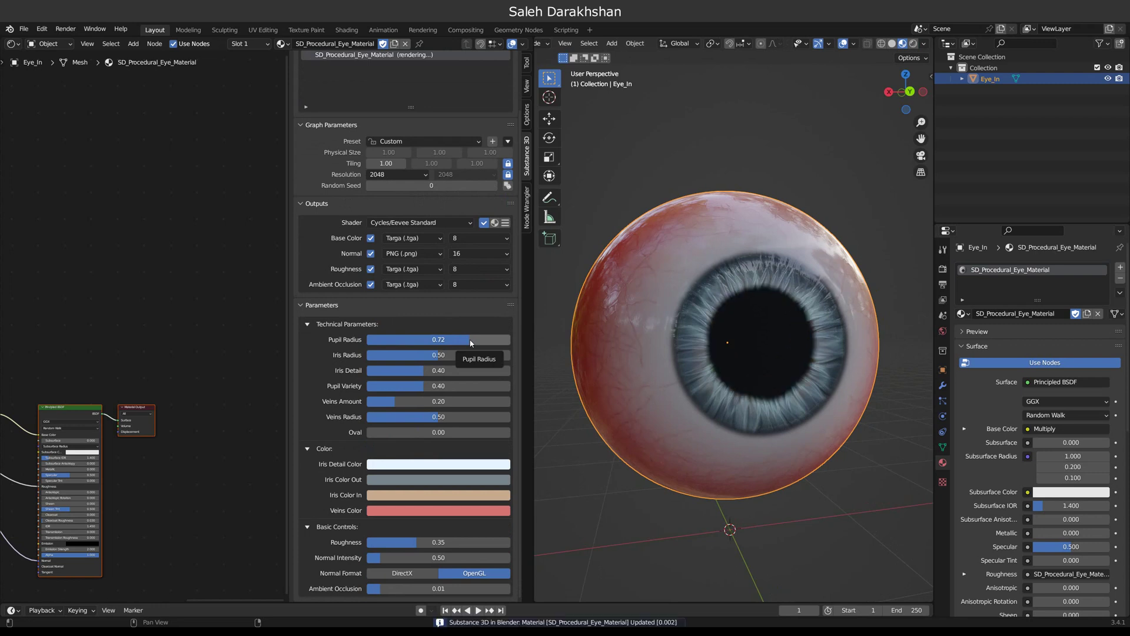
{"action": "left_click_drag", "start_coordinate": [471, 343], "coordinate": [379, 345]}
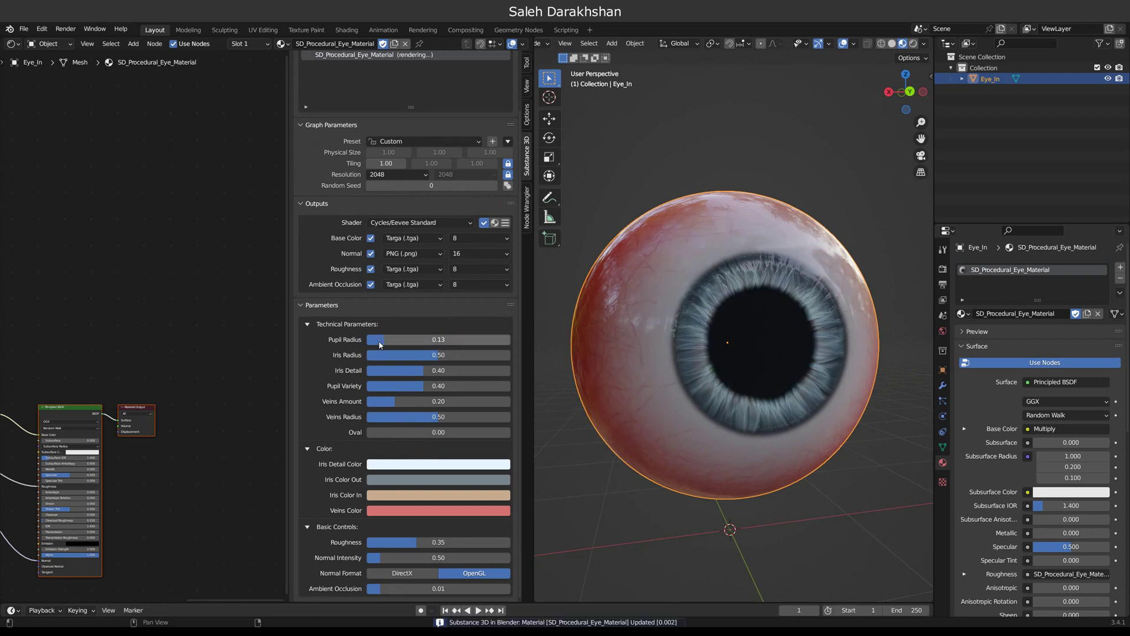
{"action": "left_click_drag", "start_coordinate": [428, 344], "coordinate": [383, 355]}
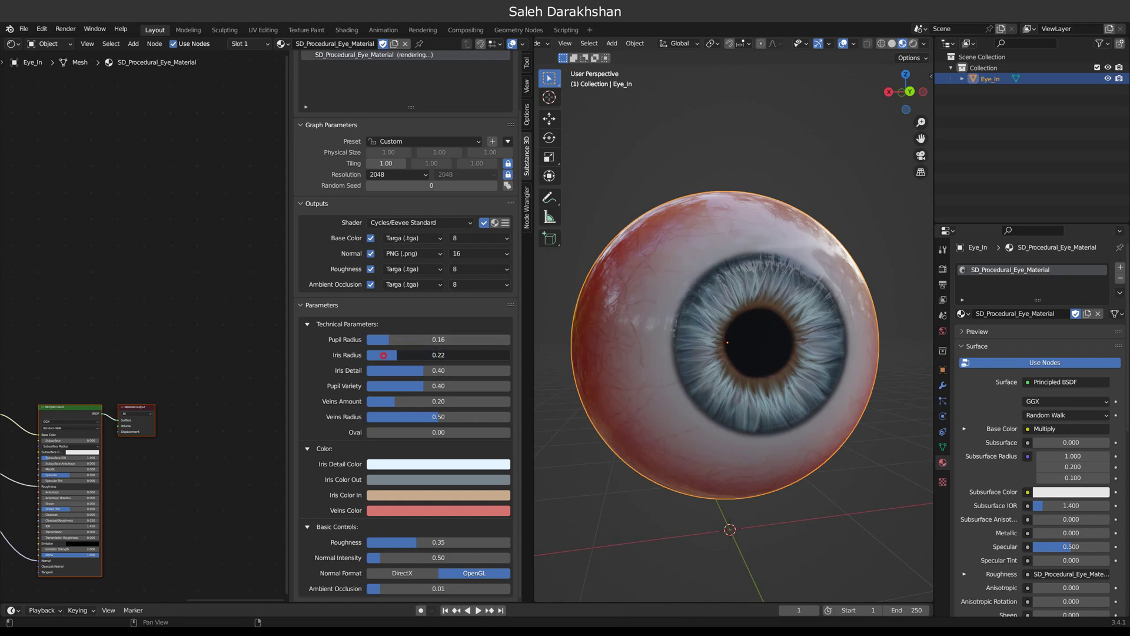
{"action": "left_click_drag", "start_coordinate": [399, 357], "coordinate": [485, 358]}
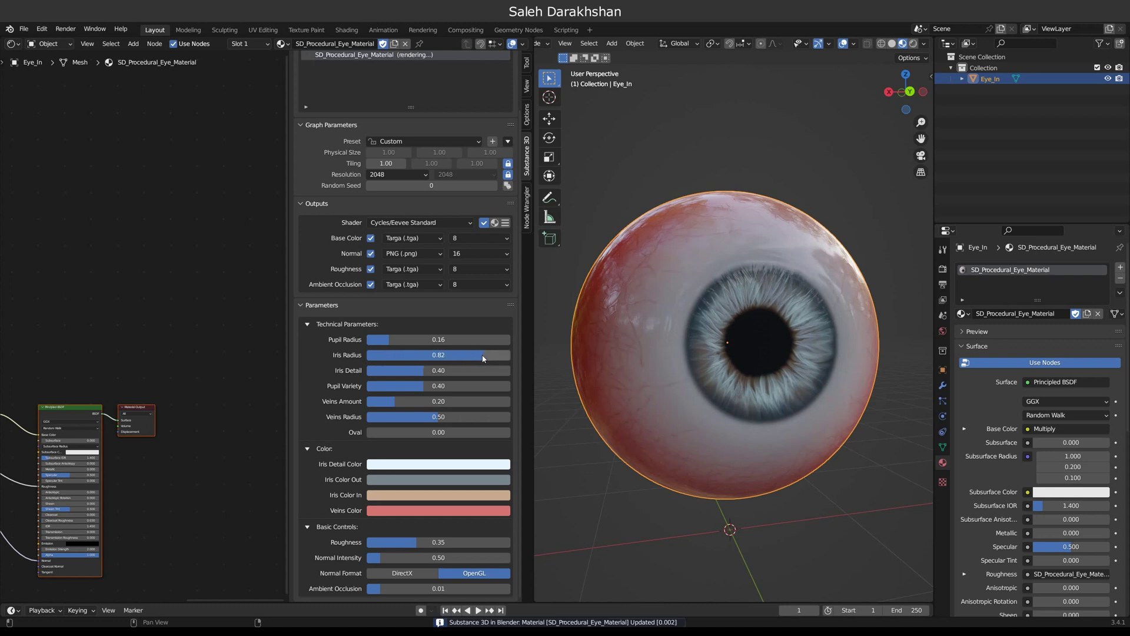
{"action": "mouse_move", "coordinate": [422, 340]}
{"action": "left_mouse_down"}
{"action": "mouse_move", "coordinate": [501, 340]}
{"action": "mouse_move", "coordinate": [435, 339]}
{"action": "left_mouse_up"}
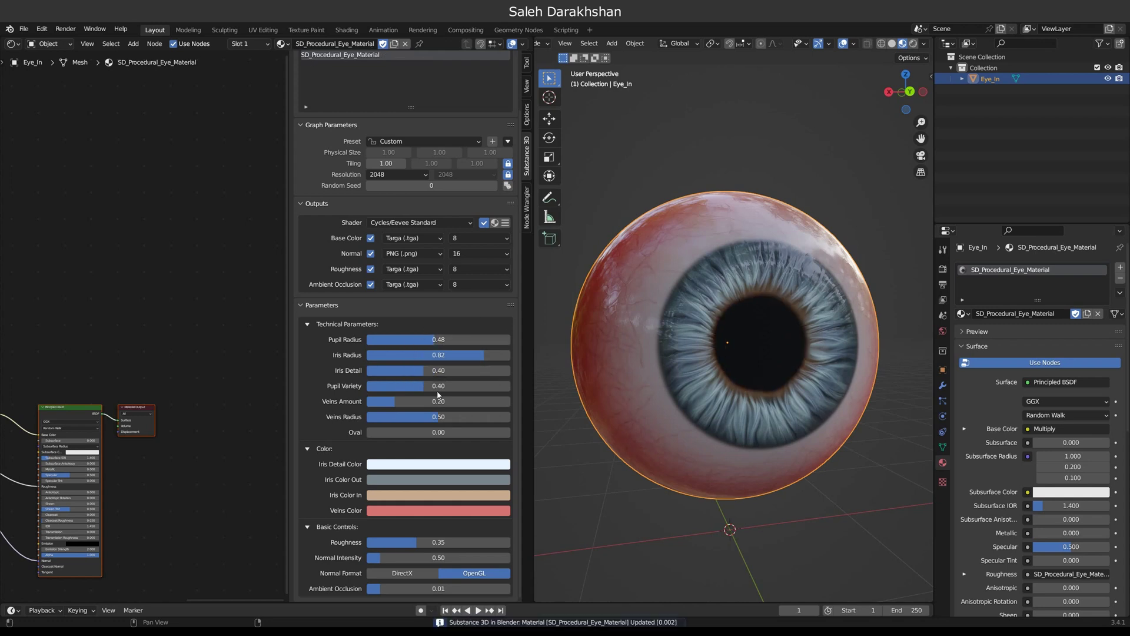
- Set the eye material's Iris Radius to 0.56 and its Pupil Radius to 0.25
{"action": "left_click_drag", "start_coordinate": [447, 355], "coordinate": [438, 359]}
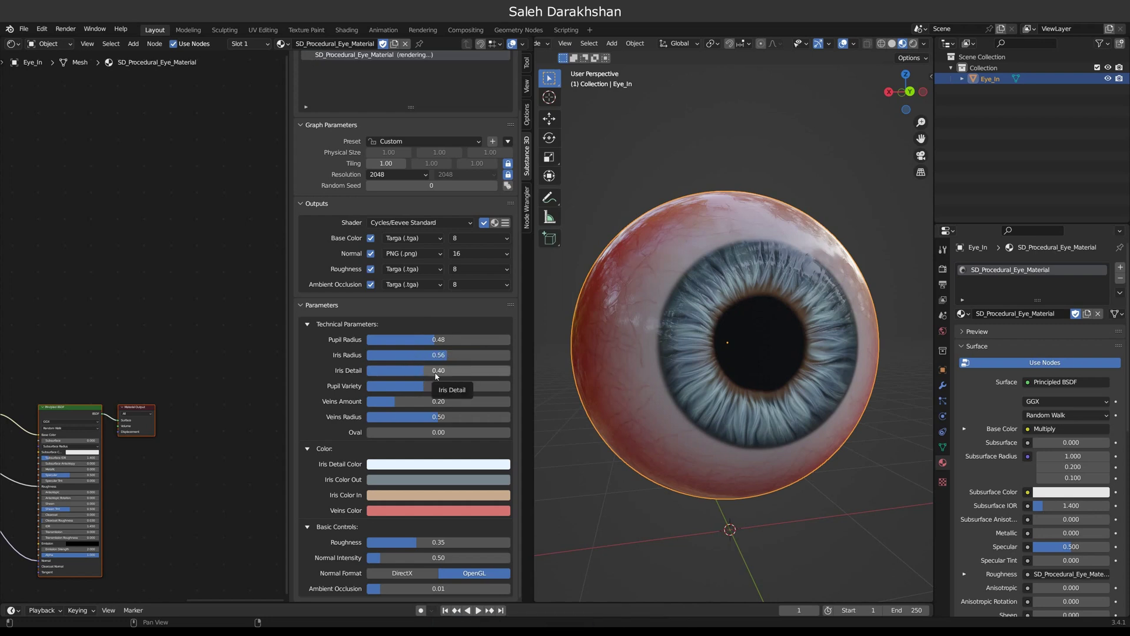
{"action": "left_click_drag", "start_coordinate": [434, 339], "coordinate": [402, 340]}
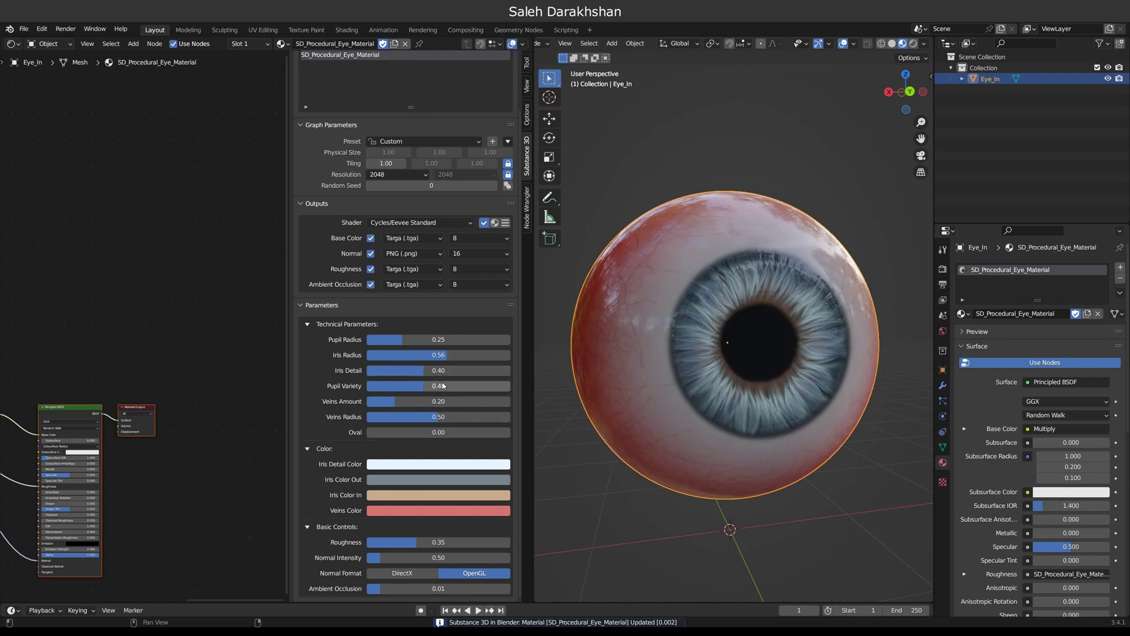
- Try Iris Detail at 0.10 and 0.77, make the Iris Detail Color pale yellow, and settle Iris Detail at 0.52
{"action": "left_click_drag", "start_coordinate": [415, 372], "coordinate": [381, 373]}
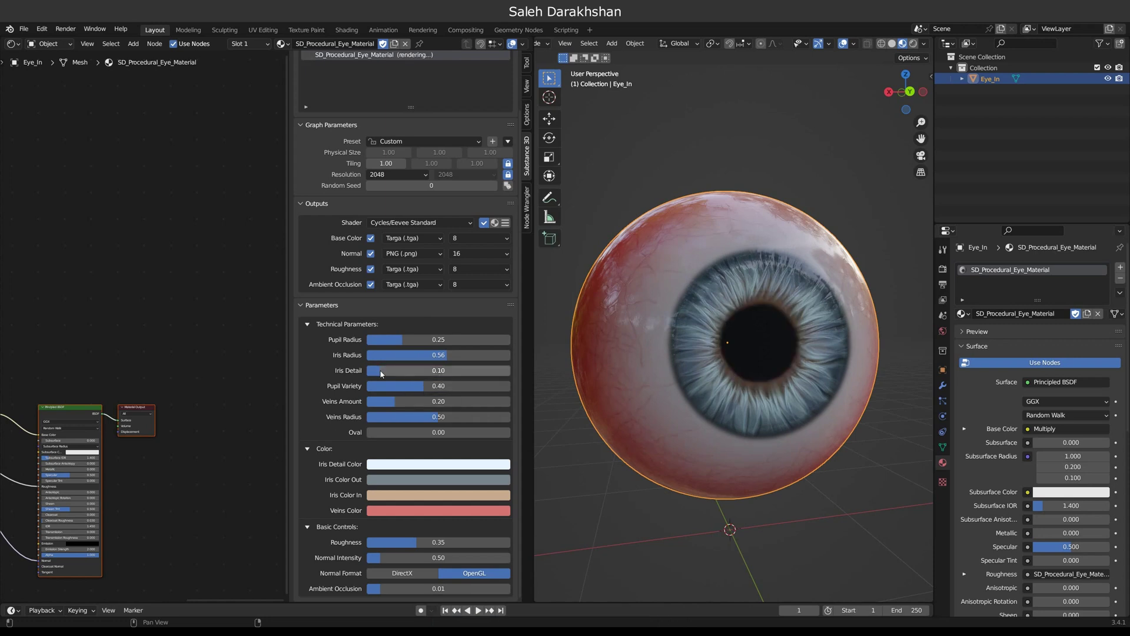
{"action": "left_click_drag", "start_coordinate": [381, 373], "coordinate": [478, 370]}
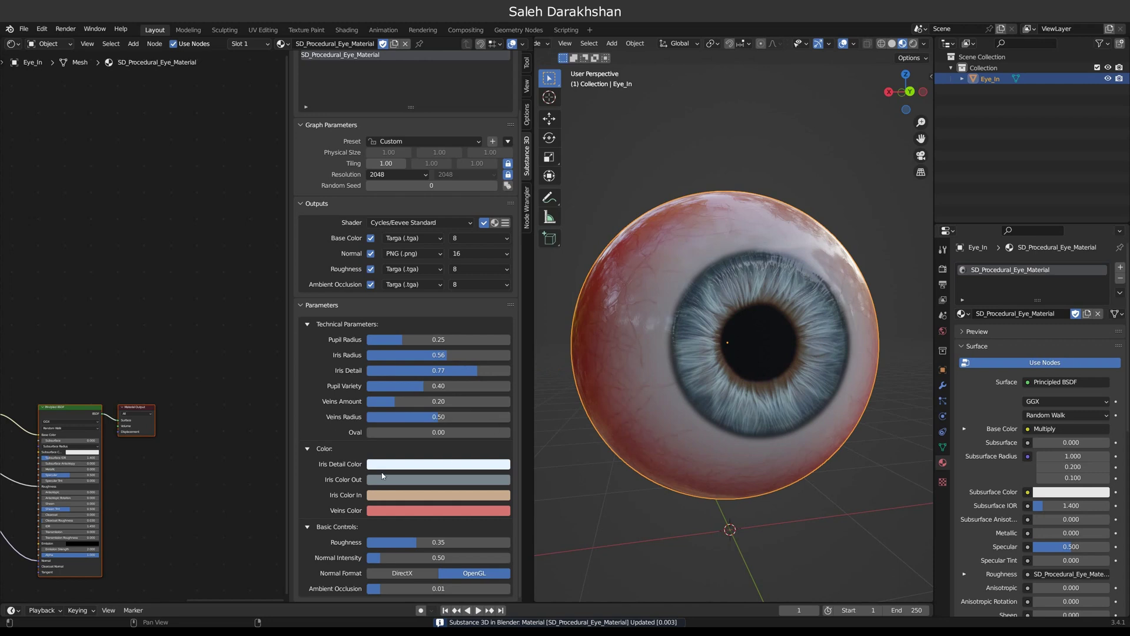
{"action": "left_click", "coordinate": [421, 465]}
{"action": "mouse_move", "coordinate": [403, 351]}
{"action": "left_mouse_down"}
{"action": "mouse_move", "coordinate": [391, 358]}
{"action": "mouse_move", "coordinate": [403, 352]}
{"action": "left_mouse_up"}
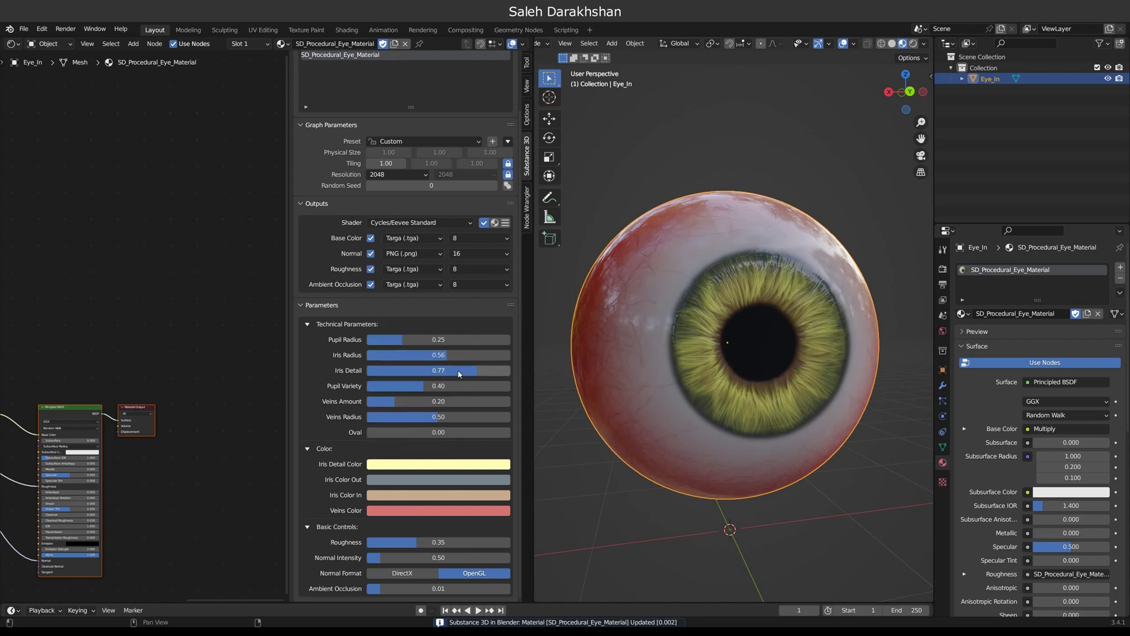
{"action": "left_click_drag", "start_coordinate": [465, 374], "coordinate": [441, 372]}
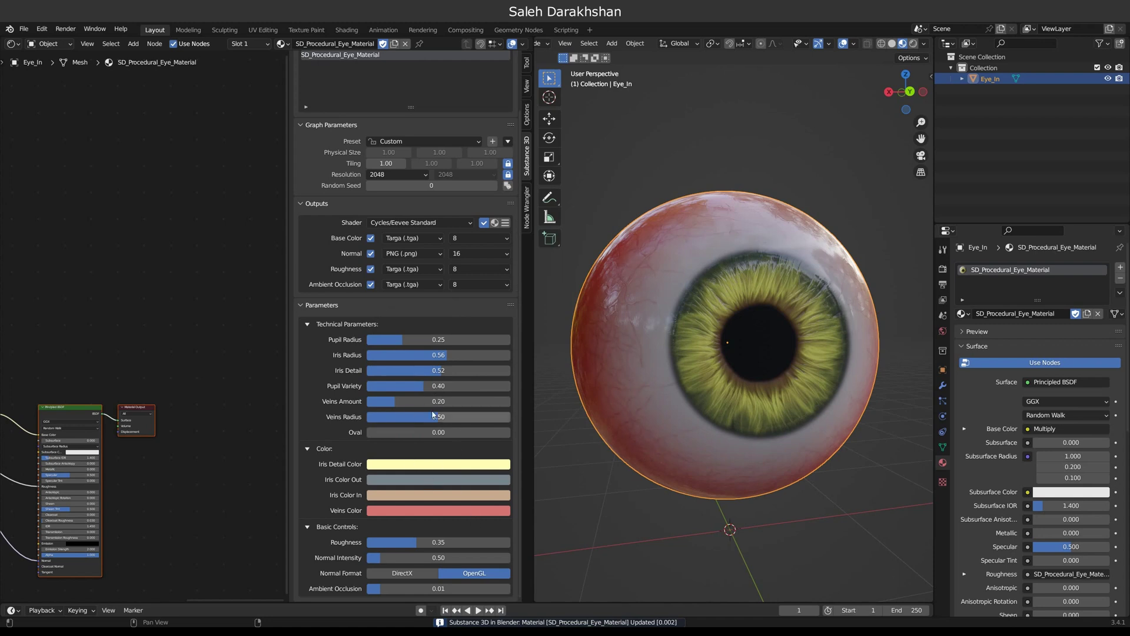
- Set Pupil Variety to 0.42 and change Iris Color Out to green with hue 0.242, saturation 0.641 and value 0.259
{"action": "left_click", "coordinate": [504, 382]}
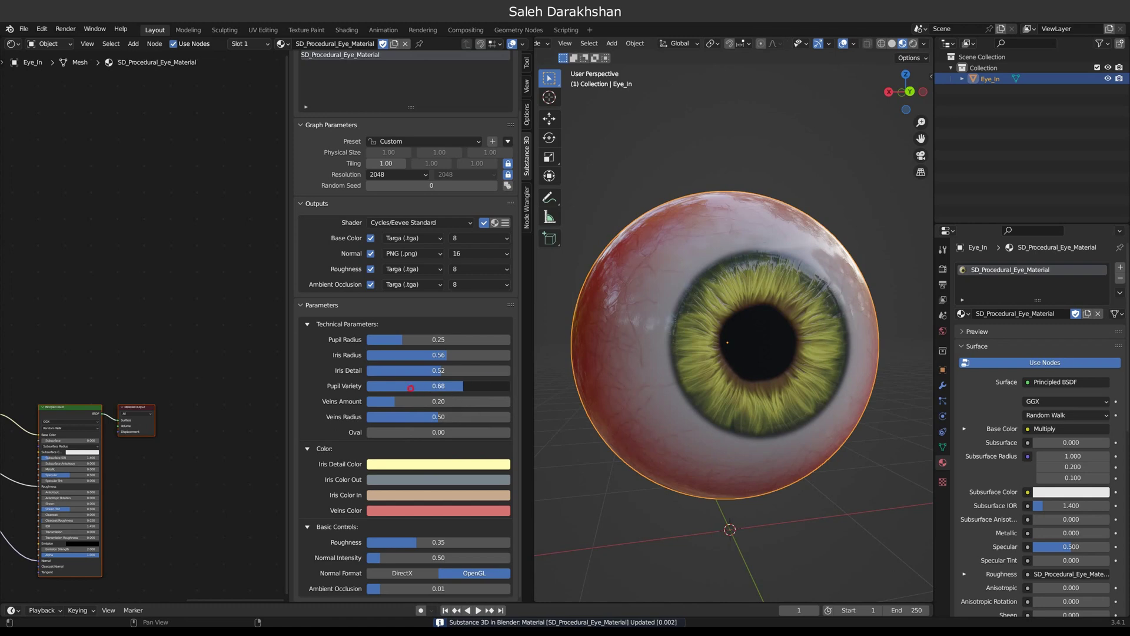
{"action": "left_click_drag", "start_coordinate": [427, 388], "coordinate": [426, 387]}
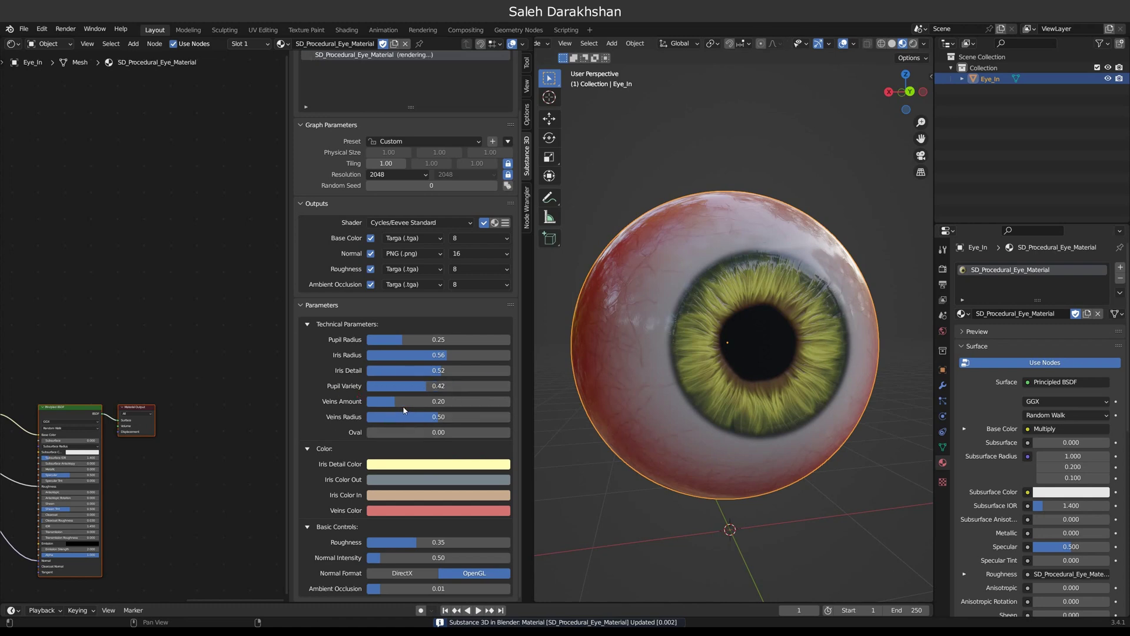
{"action": "left_click", "coordinate": [421, 485]}
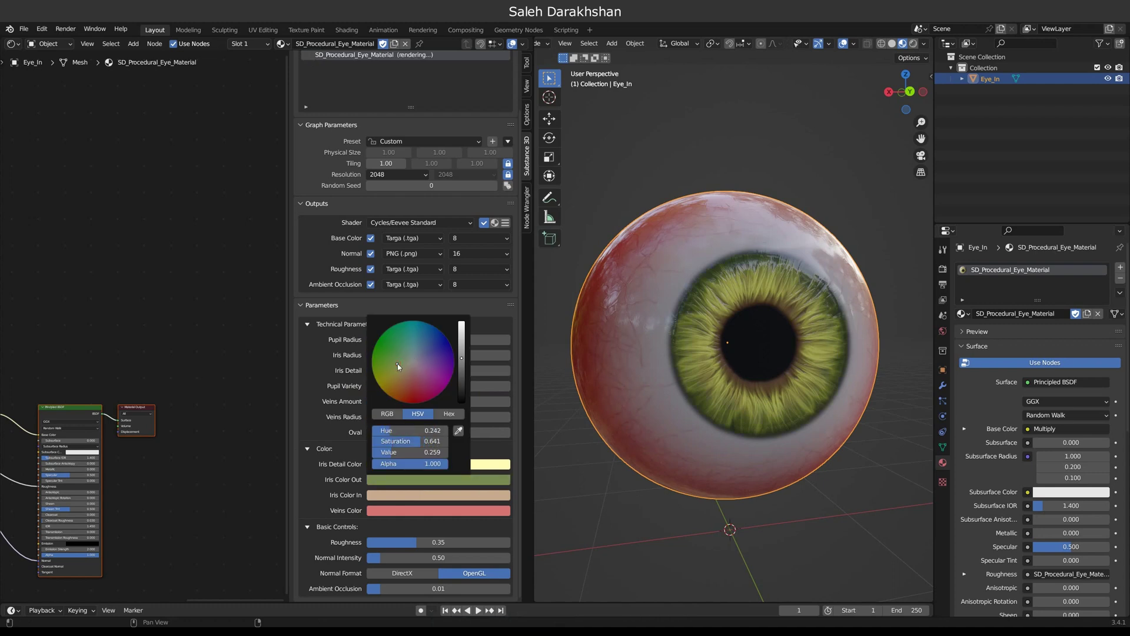
- Try pink and blue for Iris Color In and settle on pale green with hue 0.208, saturation 0.455 and value 0.488
{"action": "left_click", "coordinate": [429, 498]}
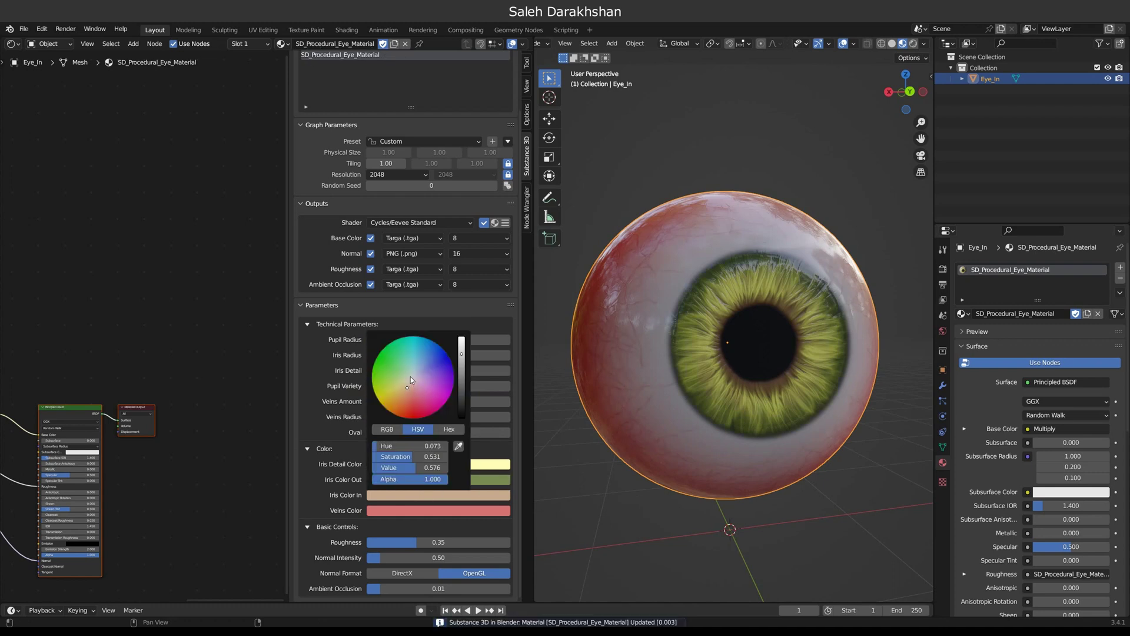
{"action": "left_click", "coordinate": [415, 383]}
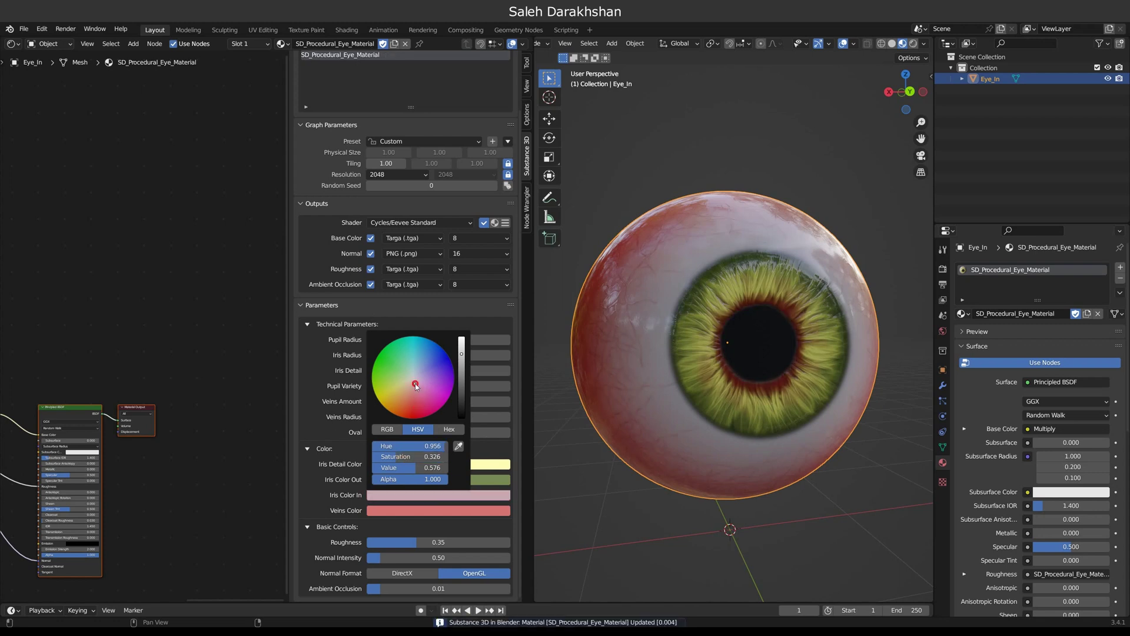
{"action": "mouse_move", "coordinate": [414, 383]}
{"action": "left_mouse_down"}
{"action": "mouse_move", "coordinate": [437, 365]}
{"action": "mouse_move", "coordinate": [424, 373]}
{"action": "left_mouse_up"}
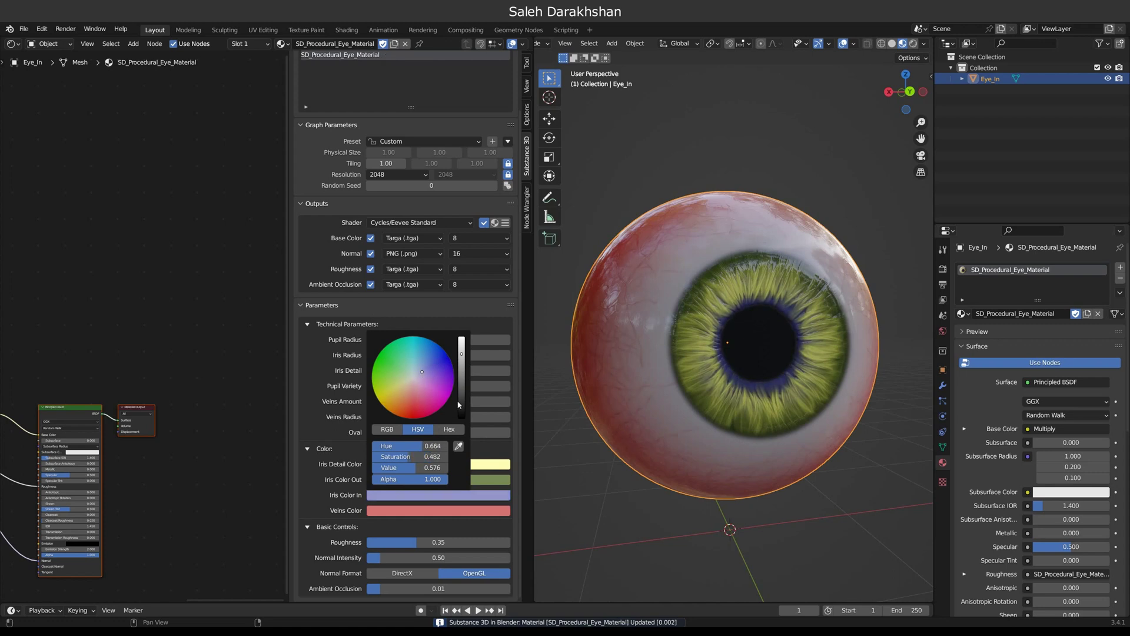
{"action": "mouse_move", "coordinate": [462, 373]}
{"action": "left_mouse_down"}
{"action": "mouse_move", "coordinate": [463, 415]}
{"action": "mouse_move", "coordinate": [460, 361]}
{"action": "left_mouse_up"}
{"action": "left_click_drag", "start_coordinate": [405, 385], "coordinate": [405, 383]}
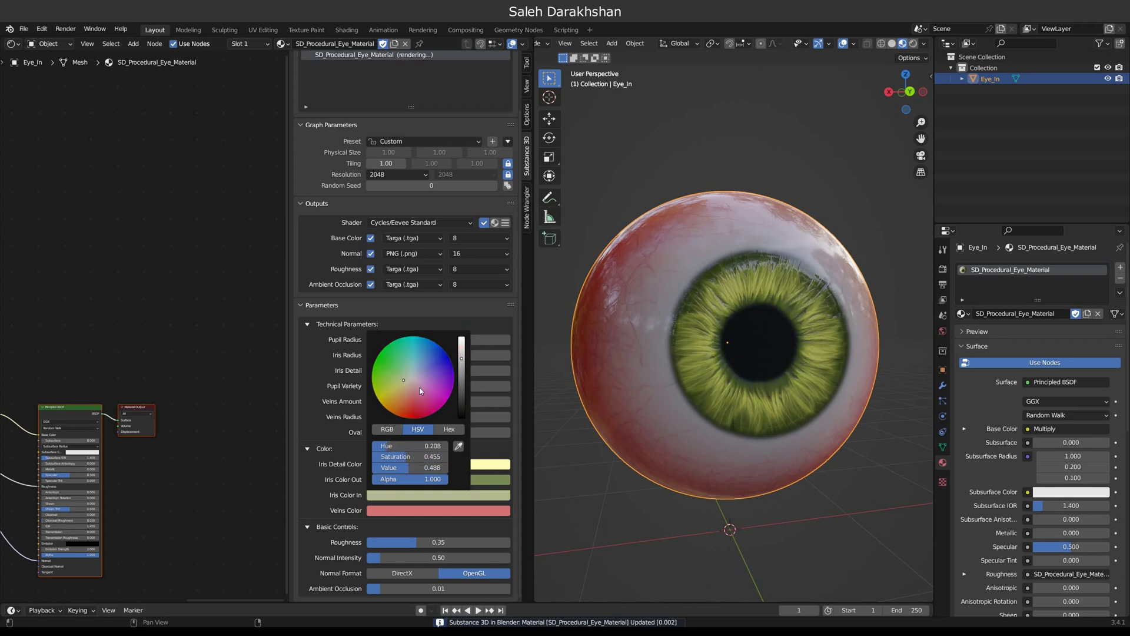
- Change the Veins Color to a lighter, softer pink
{"action": "left_click", "coordinate": [436, 511]}
{"action": "left_click", "coordinate": [436, 511]}
{"action": "mouse_move", "coordinate": [414, 391]}
{"action": "left_mouse_down"}
{"action": "mouse_move", "coordinate": [397, 396]}
{"action": "mouse_move", "coordinate": [437, 387]}
{"action": "mouse_move", "coordinate": [436, 418]}
{"action": "mouse_move", "coordinate": [415, 418]}
{"action": "left_mouse_up"}
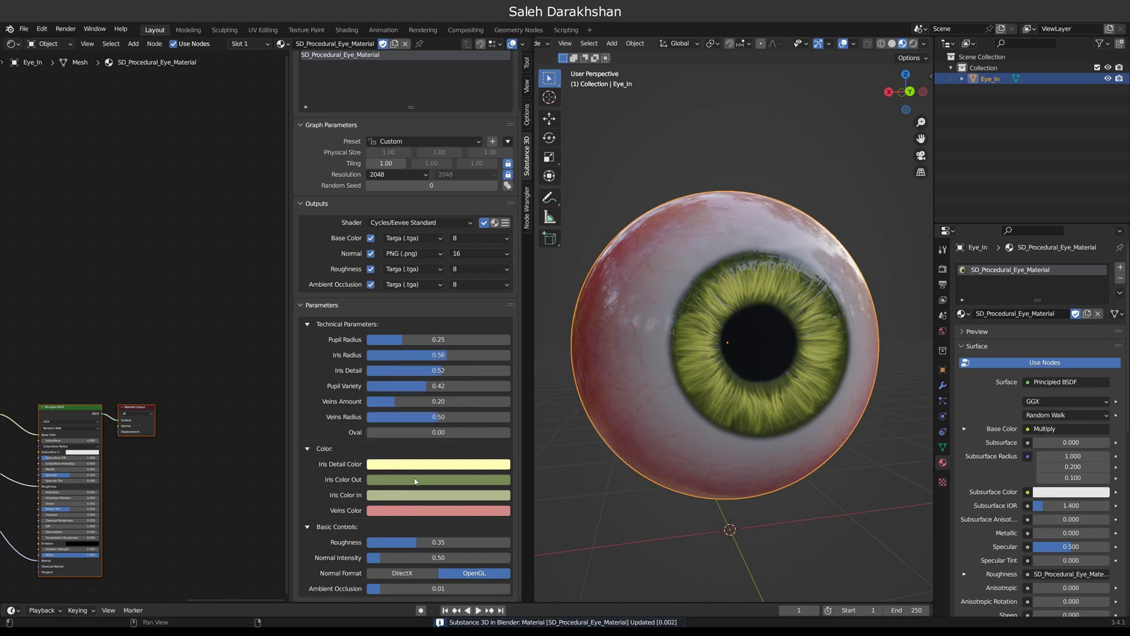
- Try a Veins Amount of 0.80 and inspect the veins on the eyeball up close
{"action": "left_click_drag", "start_coordinate": [390, 402], "coordinate": [493, 401]}
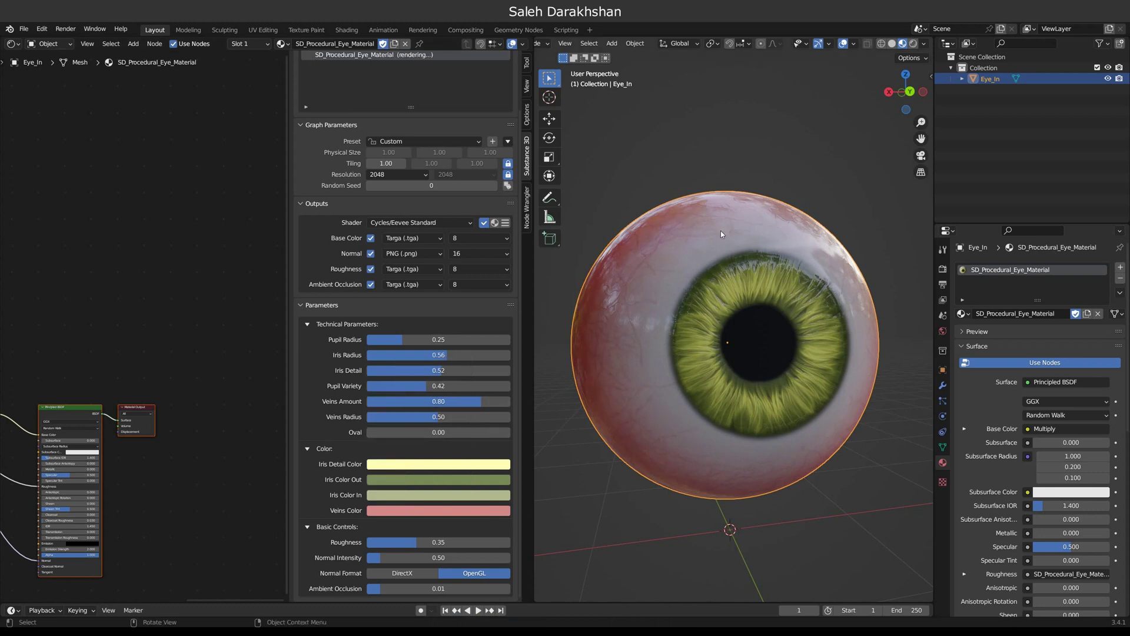
{"action": "middle_click_drag", "start_coordinate": [627, 355], "coordinate": [691, 357]}
{"action": "scroll", "coordinate": [630, 373], "scroll_direction": "up", "scroll_amount": 2}
{"action": "scroll", "coordinate": [691, 357], "scroll_direction": "down", "scroll_amount": 2}
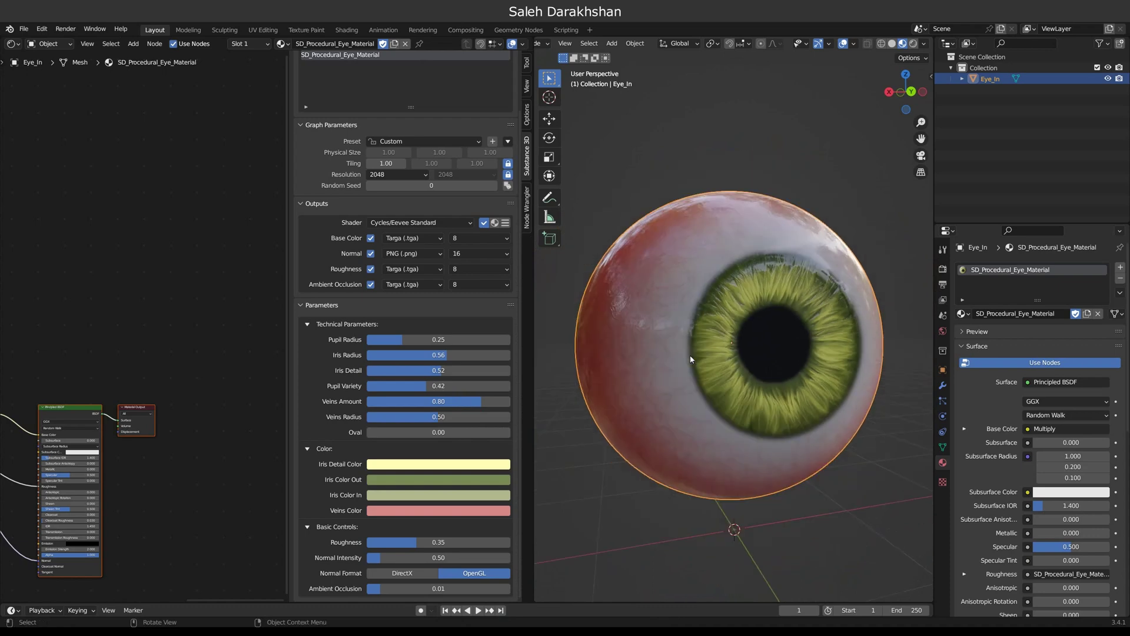
{"action": "scroll", "coordinate": [690, 358], "scroll_direction": "up", "scroll_amount": 2}
- Try Veins Radius at 0.18 and 0.83, return it to 0.50, and set Veins Amount to 0.24
{"action": "left_click_drag", "start_coordinate": [427, 416], "coordinate": [381, 416]}
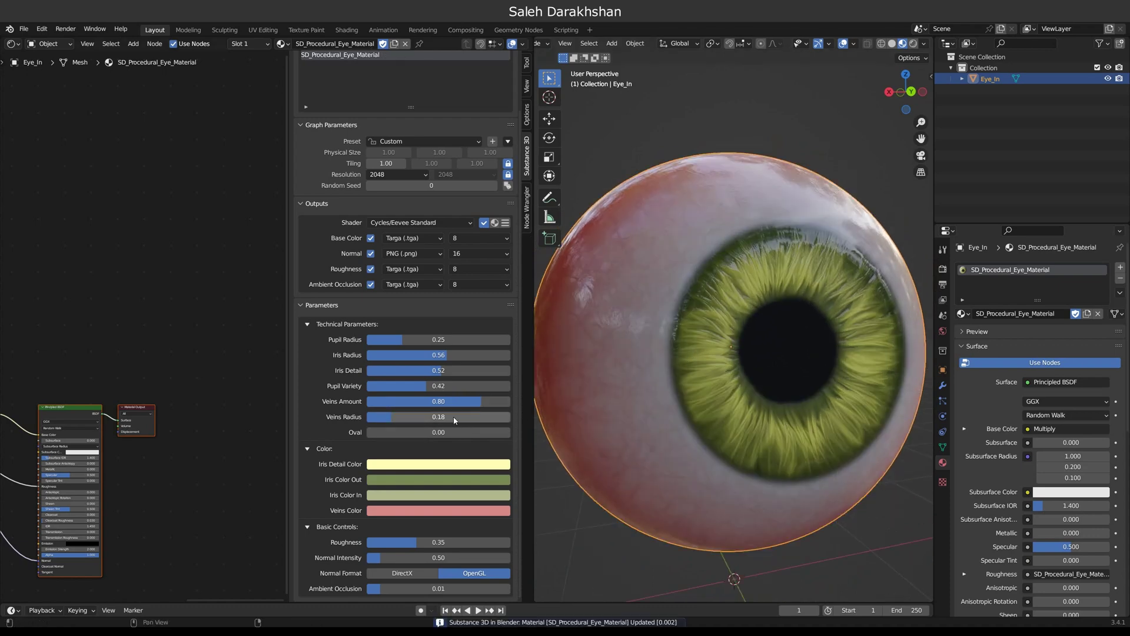
{"action": "left_click_drag", "start_coordinate": [406, 418], "coordinate": [488, 419]}
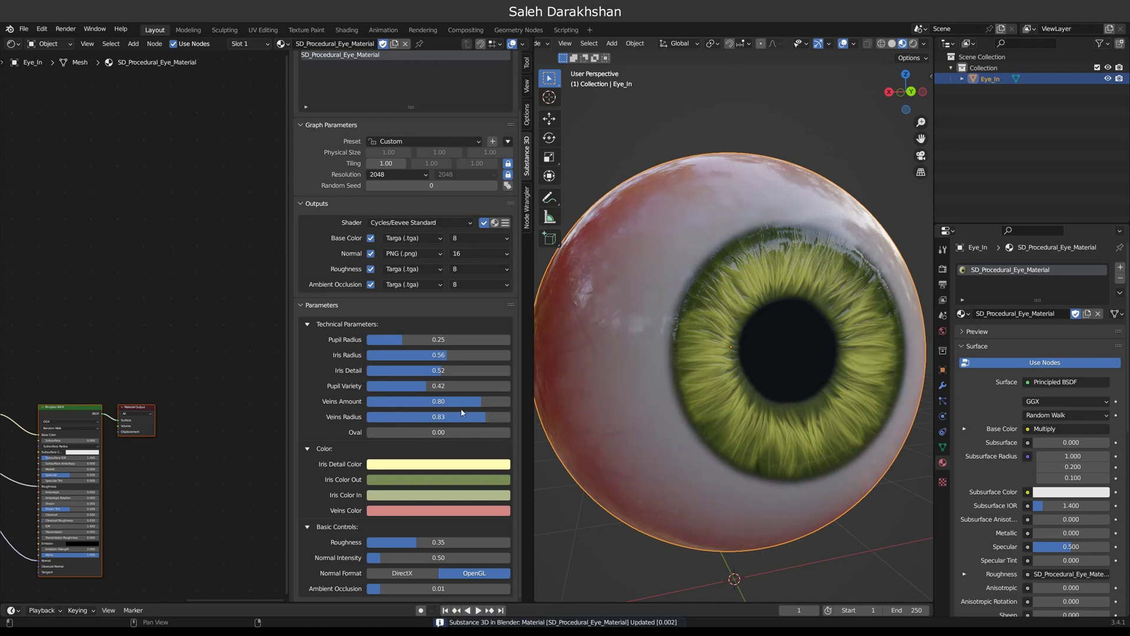
{"action": "left_click_drag", "start_coordinate": [412, 416], "coordinate": [406, 416]}
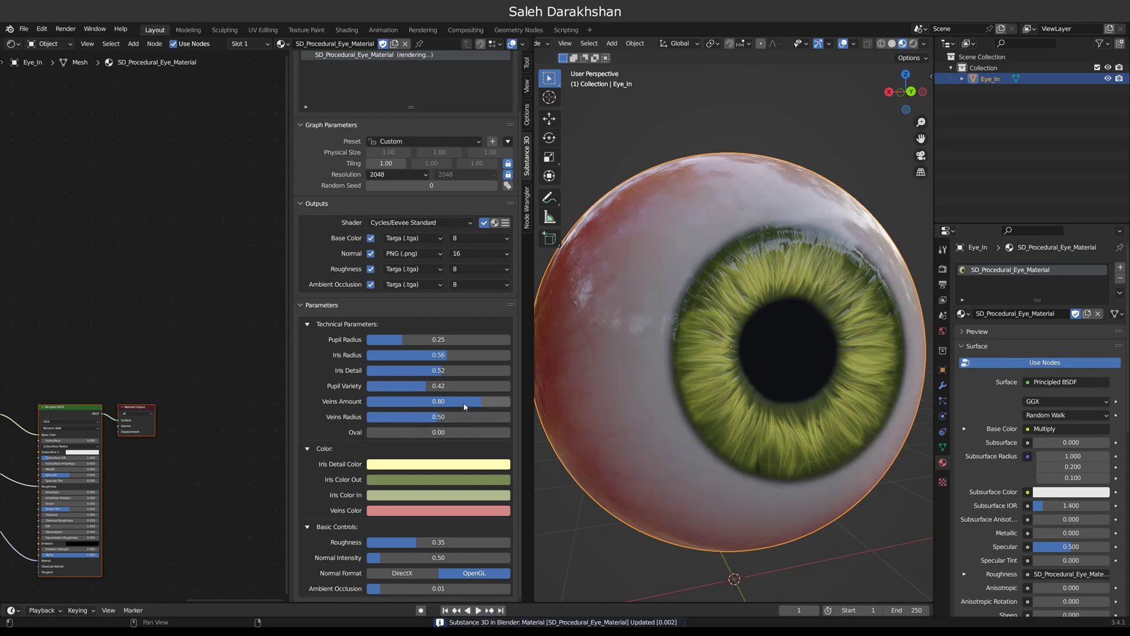
{"action": "left_click_drag", "start_coordinate": [469, 406], "coordinate": [402, 405]}
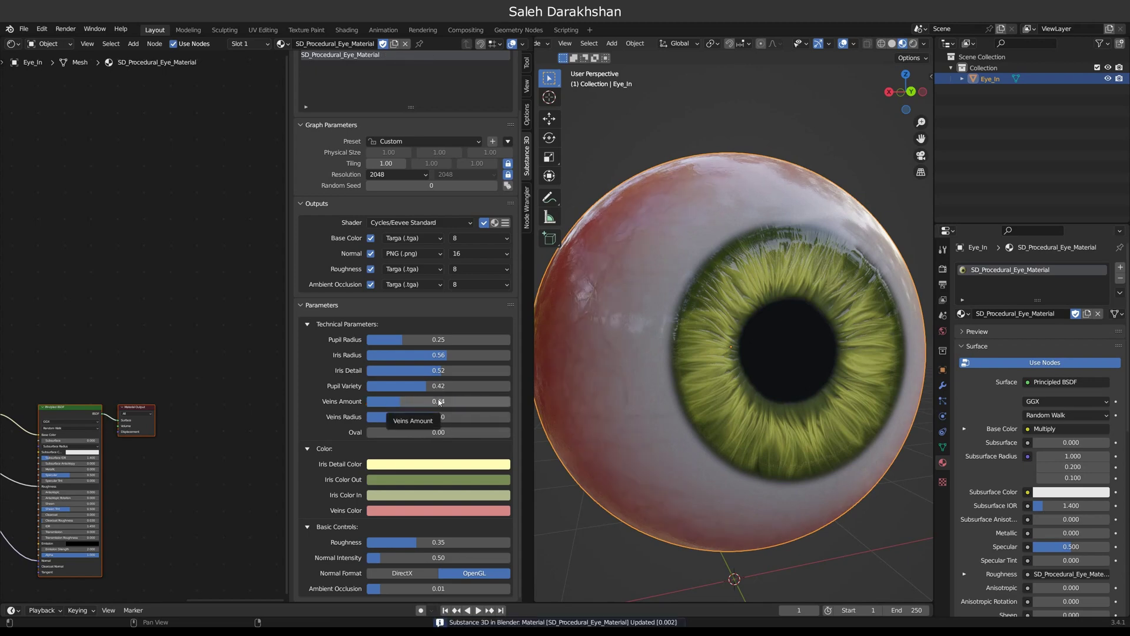
{"action": "scroll", "coordinate": [697, 351], "scroll_direction": "down", "scroll_amount": 2}
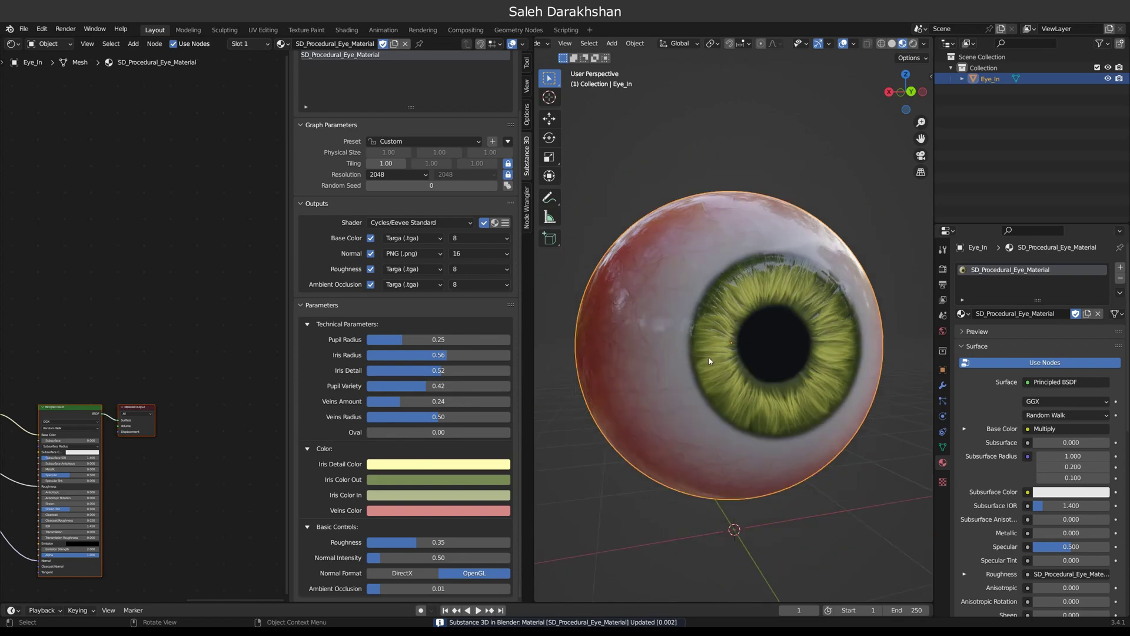
- Try an Oval value of 0.90 for the iris shape and return it to 0.00
{"action": "left_click_drag", "start_coordinate": [412, 437], "coordinate": [539, 428]}
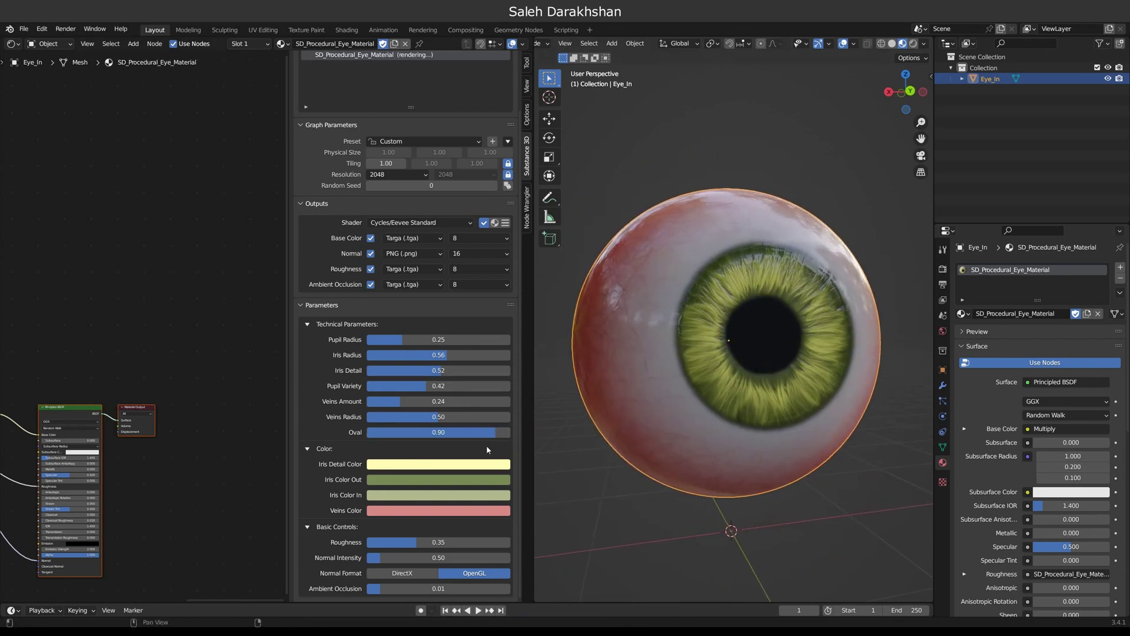
{"action": "middle_click_drag", "start_coordinate": [697, 357], "coordinate": [653, 371]}
{"action": "left_click_drag", "start_coordinate": [484, 435], "coordinate": [365, 434]}
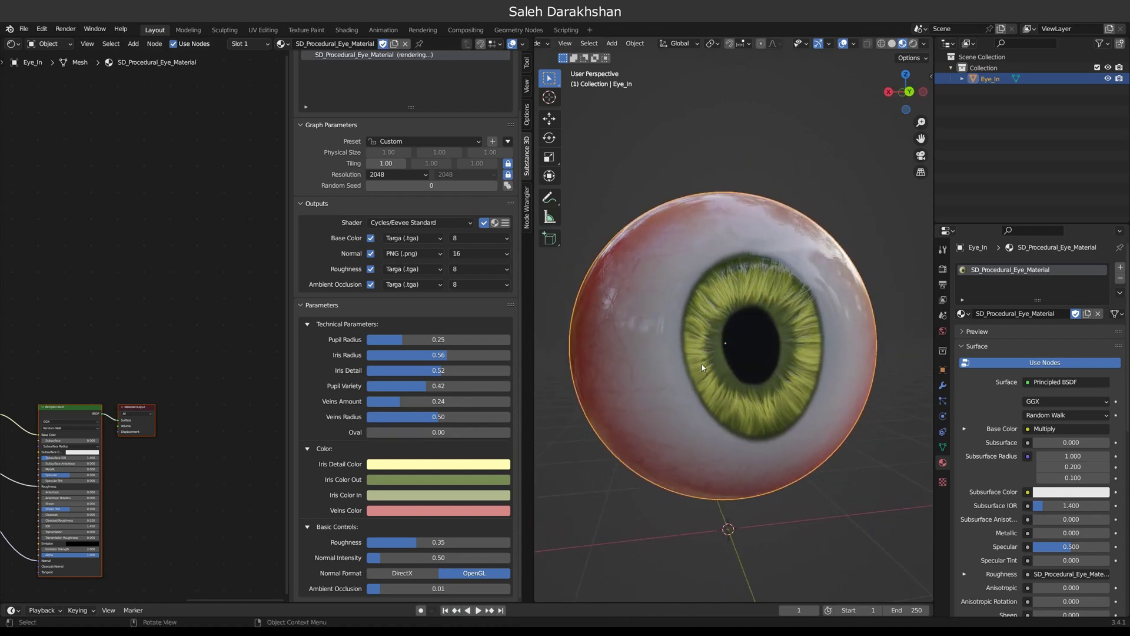
- Change the Iris Detail Color to a light cyan with hue 0.488 and saturation 0.497
{"action": "middle_click_drag", "start_coordinate": [689, 385], "coordinate": [686, 386]}
{"action": "left_click", "coordinate": [452, 464]}
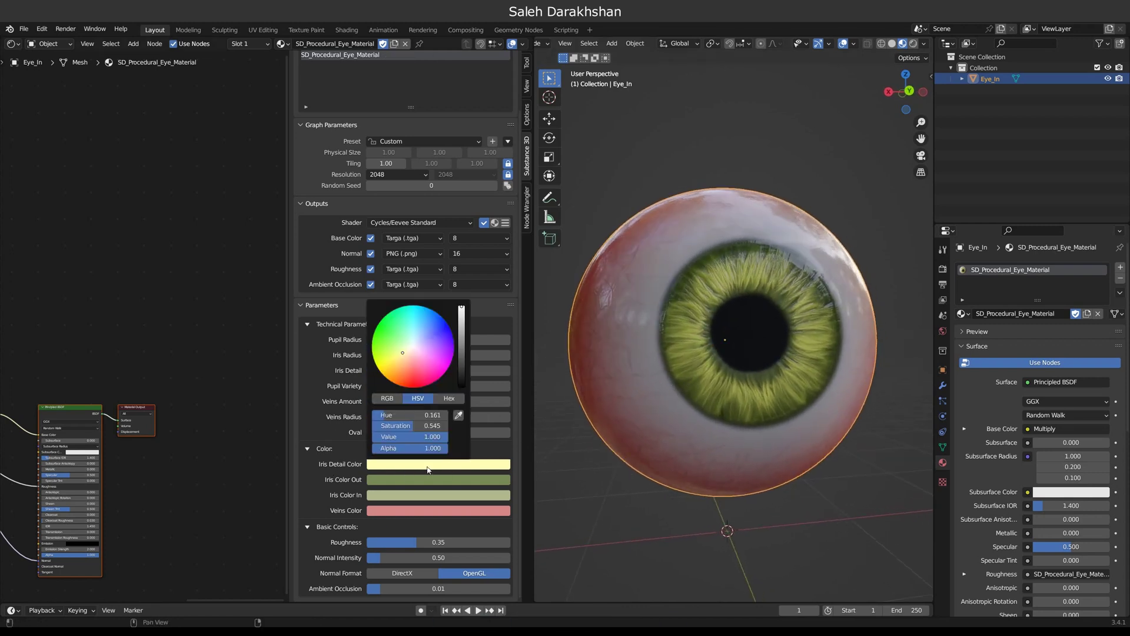
{"action": "mouse_move", "coordinate": [397, 355]}
{"action": "left_mouse_down"}
{"action": "mouse_move", "coordinate": [418, 363]}
{"action": "mouse_move", "coordinate": [401, 345]}
{"action": "mouse_move", "coordinate": [413, 337]}
{"action": "left_mouse_up"}
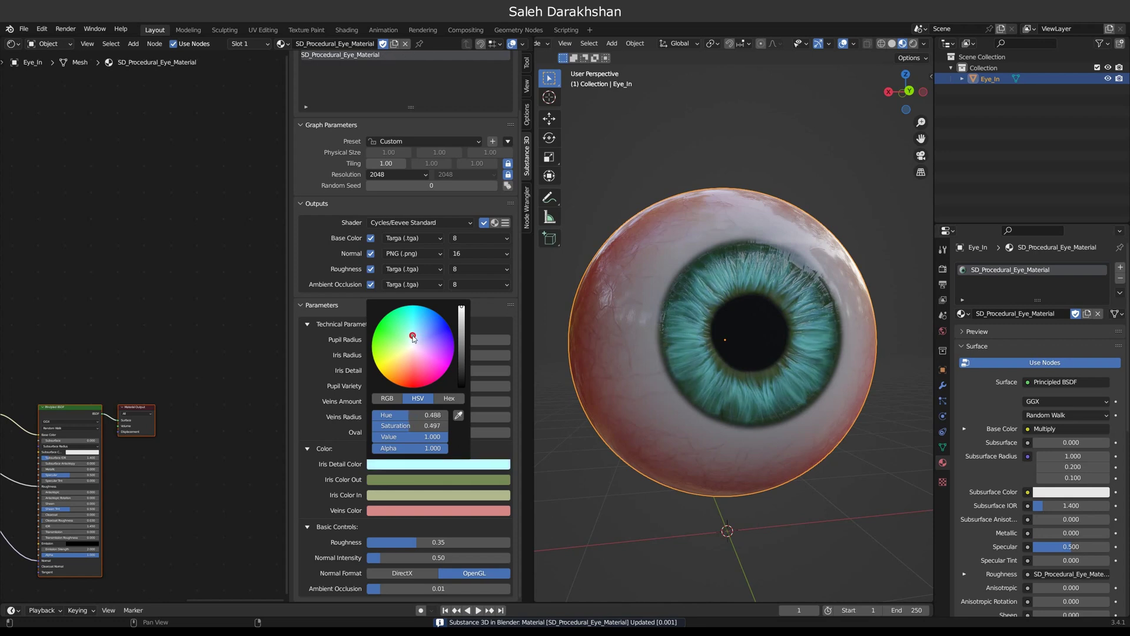
- Change the Iris Color In to golden orange with hue 0.096, saturation 0.846 and value 0.702
{"action": "left_click", "coordinate": [428, 481]}
{"action": "left_click_drag", "start_coordinate": [400, 389], "coordinate": [406, 394]}
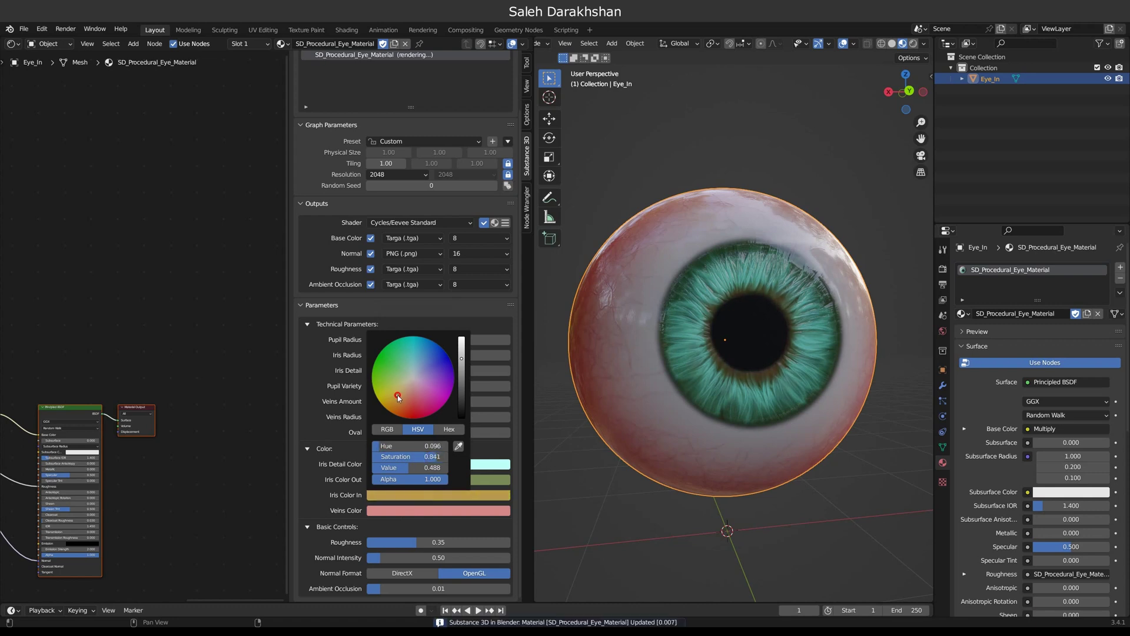
{"action": "left_click_drag", "start_coordinate": [459, 365], "coordinate": [462, 347]}
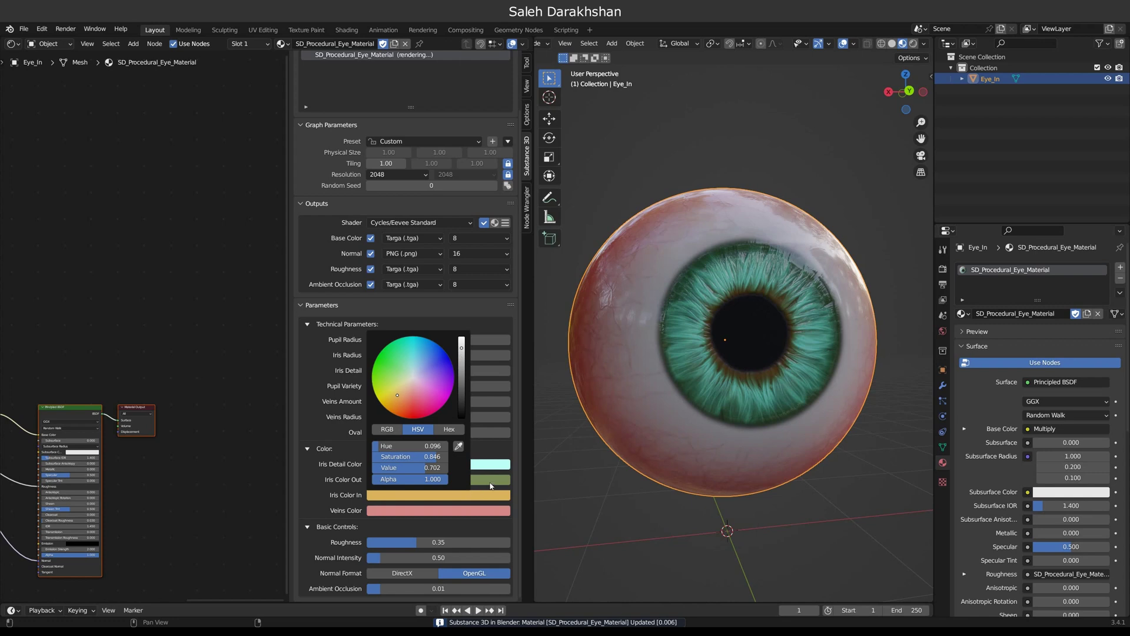
{"action": "middle_click_drag", "start_coordinate": [706, 370], "coordinate": [688, 388]}
- Copy the golden Iris Color In onto the Iris Color Out parameter
{"action": "left_click", "coordinate": [468, 482]}
{"action": "left_click", "coordinate": [448, 481]}
{"action": "left_click_drag", "start_coordinate": [468, 494], "coordinate": [463, 481]}
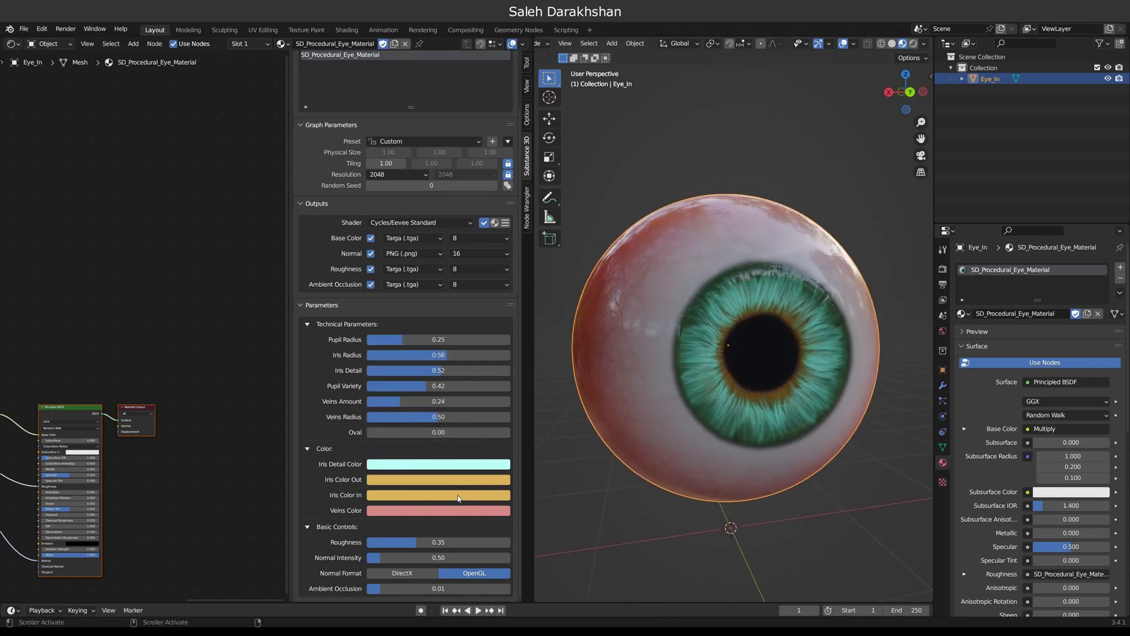
- Try a dark brown Iris Color Out with value 0.137, and change it to purple
{"action": "left_click", "coordinate": [463, 483]}
{"action": "left_click", "coordinate": [445, 482]}
{"action": "left_click_drag", "start_coordinate": [438, 452], "coordinate": [412, 452]}
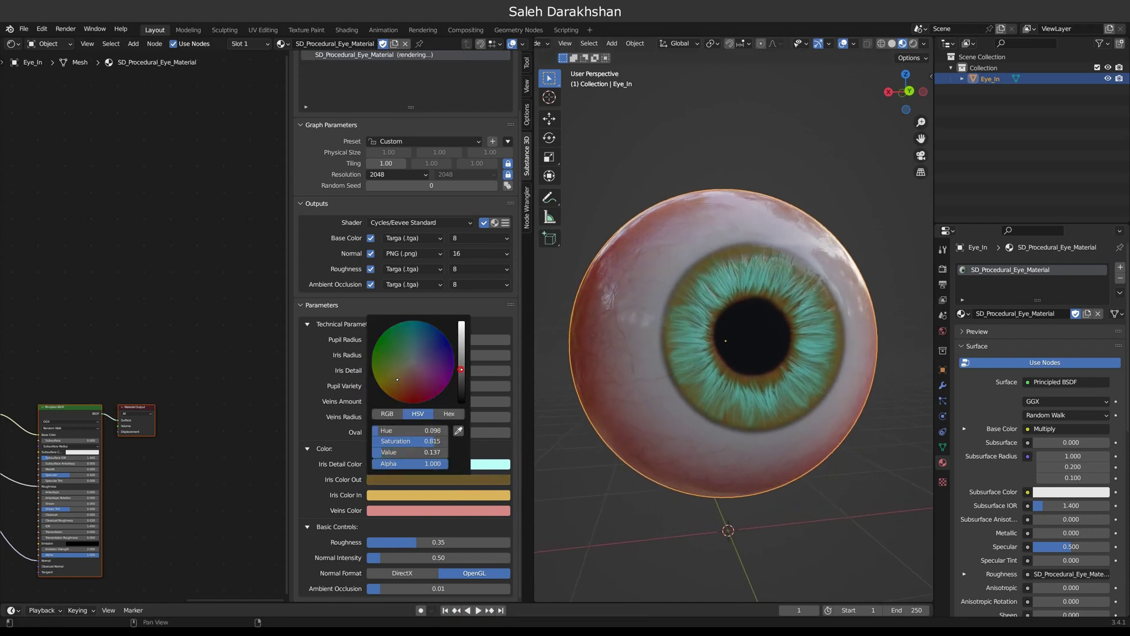
{"action": "mouse_move", "coordinate": [461, 369]}
{"action": "left_mouse_down"}
{"action": "mouse_move", "coordinate": [462, 352]}
{"action": "mouse_move", "coordinate": [417, 350]}
{"action": "mouse_move", "coordinate": [396, 364]}
{"action": "mouse_move", "coordinate": [436, 362]}
{"action": "left_mouse_up"}
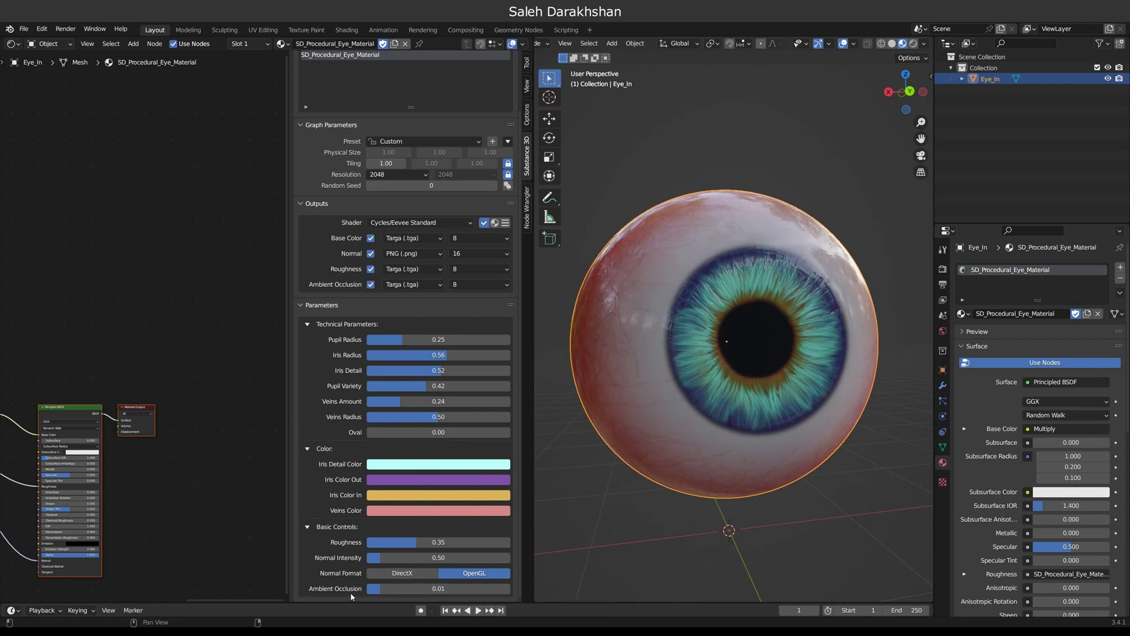
- Restore the material's Default preset and set its Roughness to 0.35
{"action": "left_click", "coordinate": [438, 141]}
{"action": "left_click", "coordinate": [451, 146]}
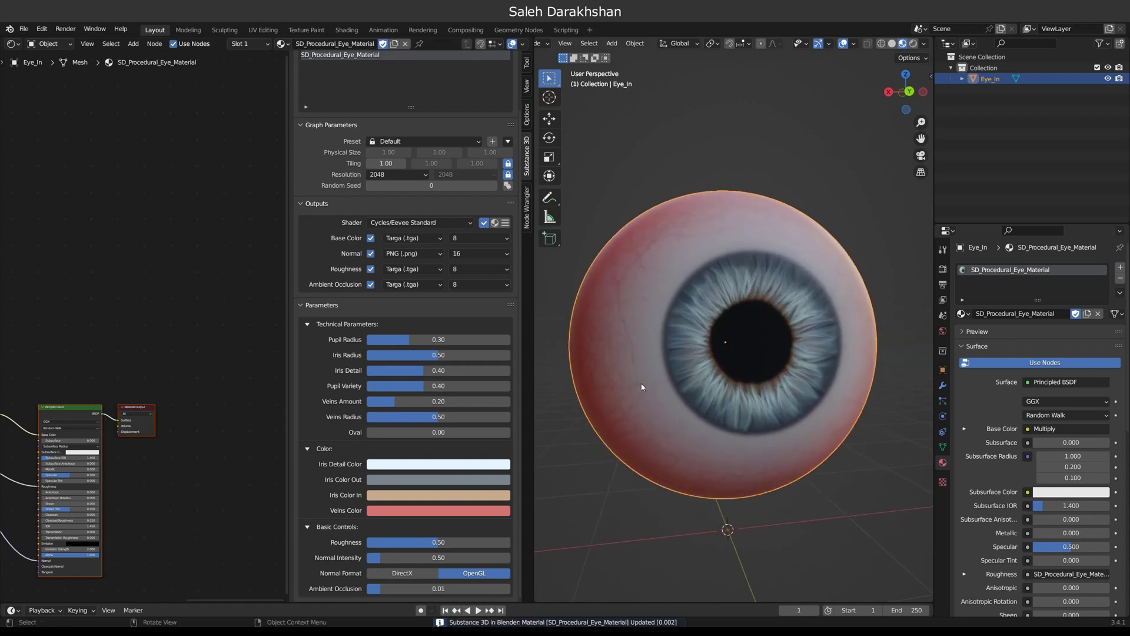
{"action": "left_click", "coordinate": [460, 542]}
{"action": "type", "text": ".3"}
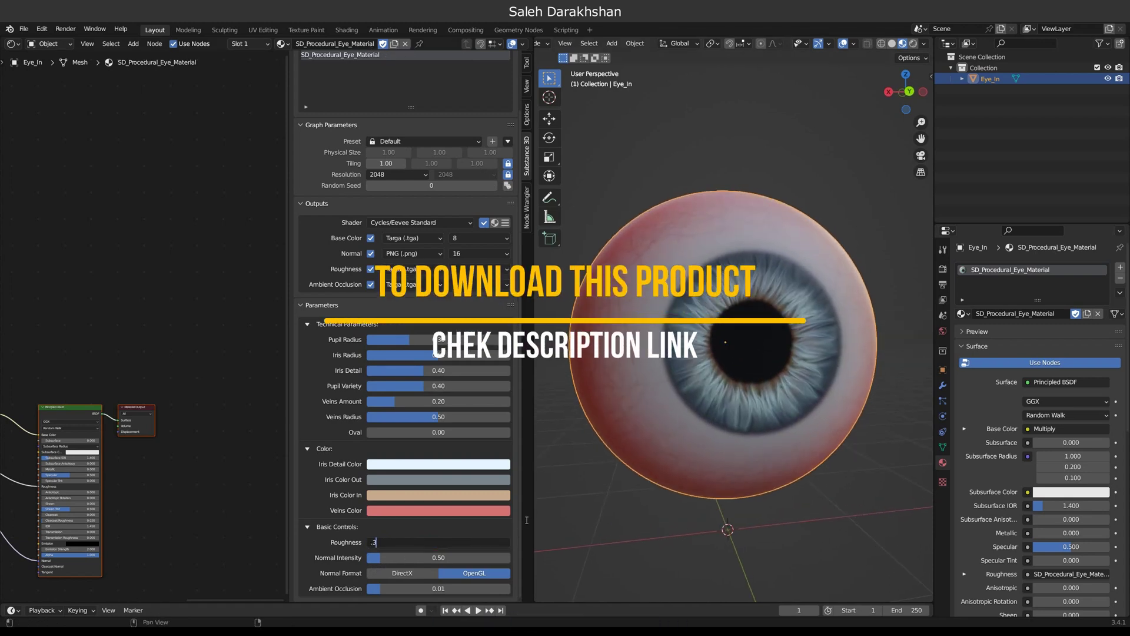
{"action": "type", "text": "5"}
{"action": "key", "text": "Return"}
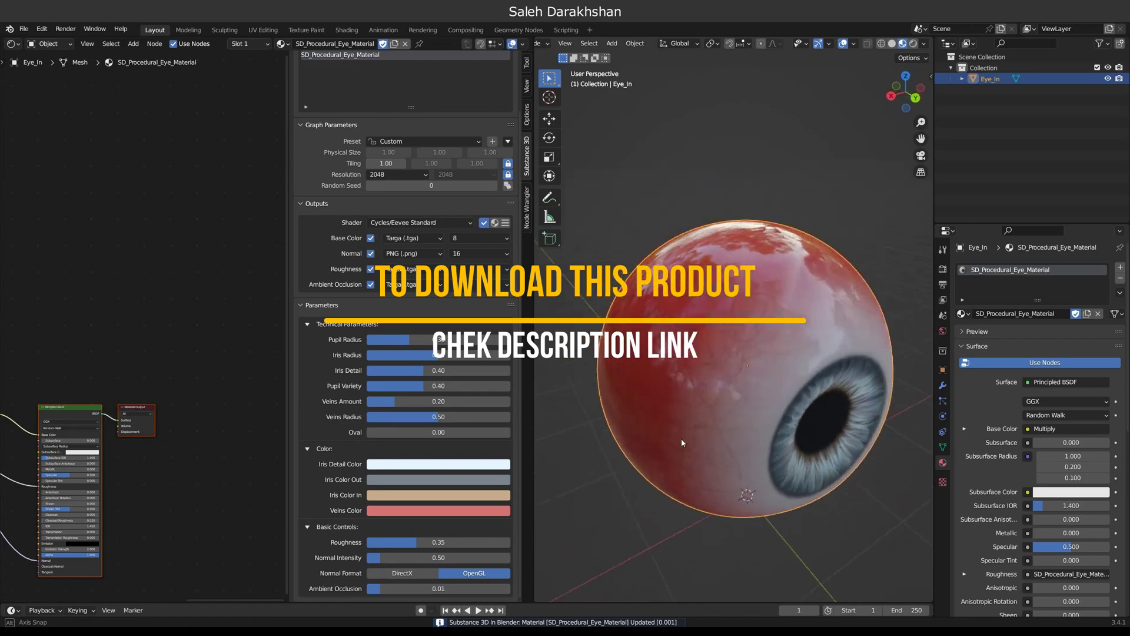